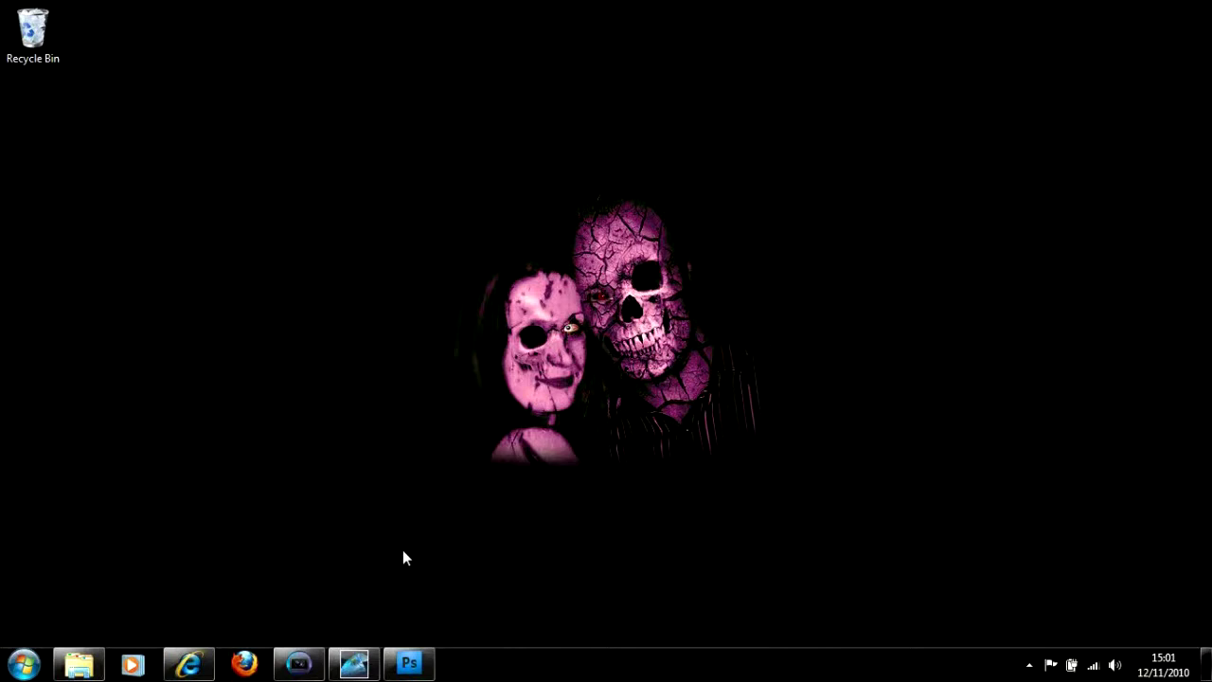
# Restore the Photoshop window showing the blank Untitled-1 canvas from the taskbar
pyautogui.moveTo(410, 663)
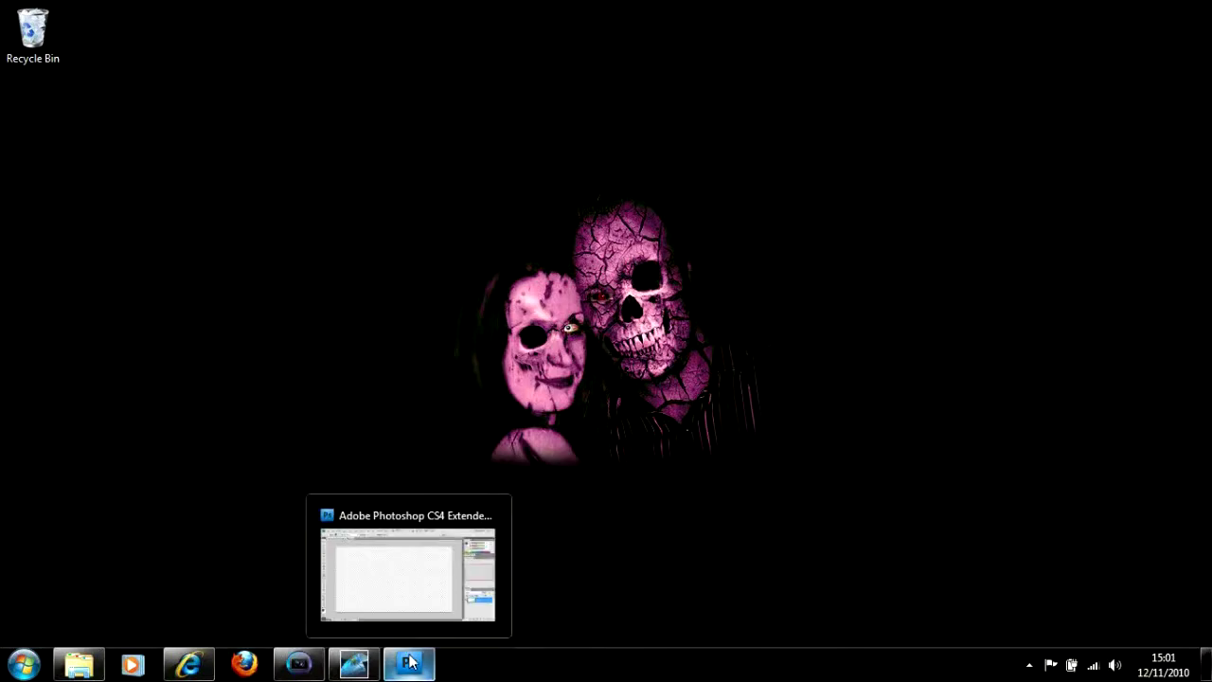
pyautogui.click(409, 663)
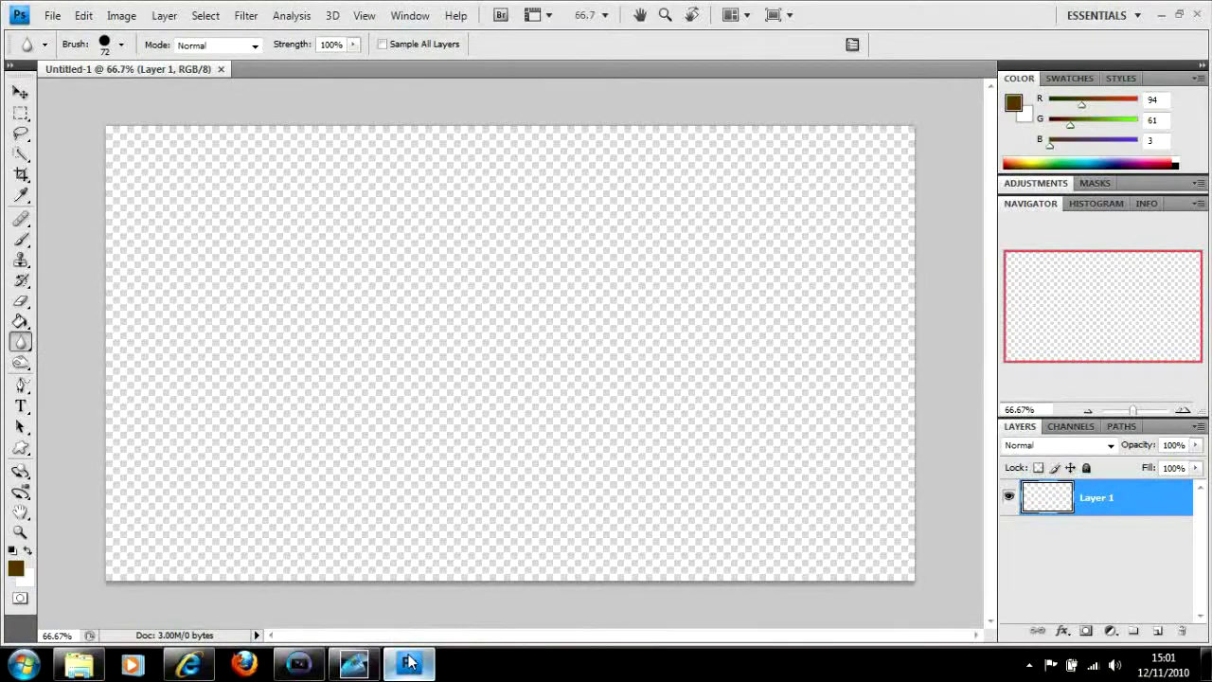
# Fill Layer 1 completely with black using the Paint Bucket
pyautogui.click(11, 549)
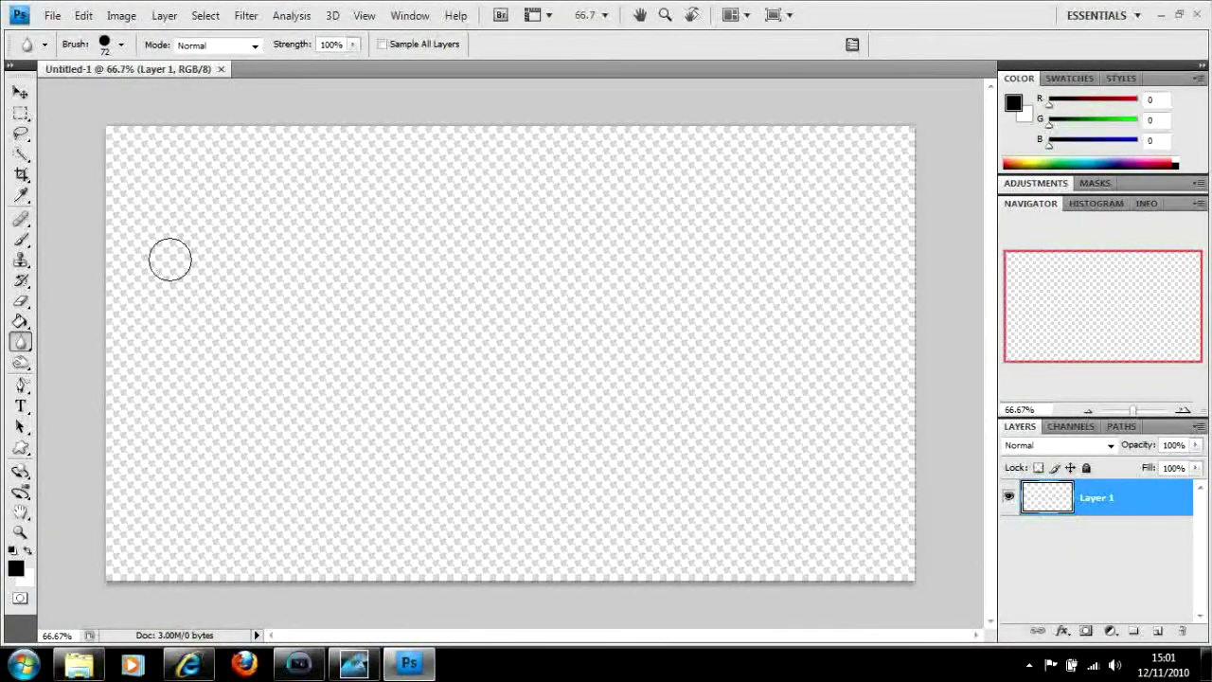
pyautogui.click(21, 322)
pyautogui.click(331, 348)
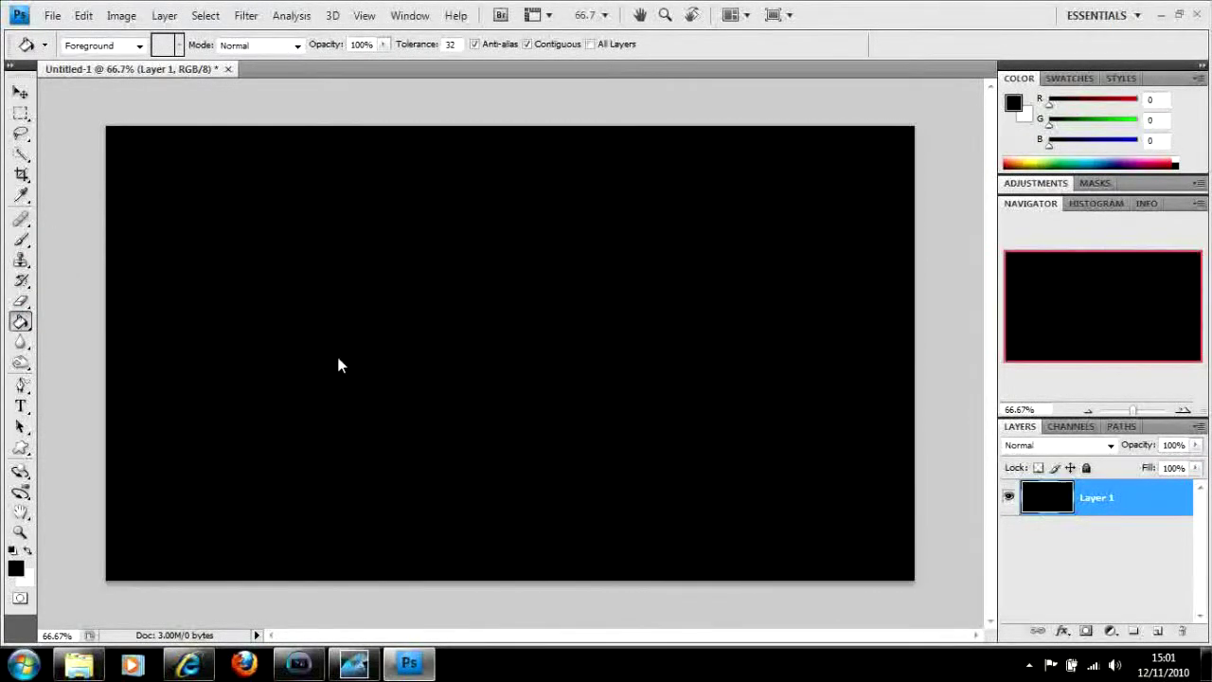
# Trace a wavy freeform path diagonally across the canvas and add an empty Layer 2
pyautogui.click(21, 385)
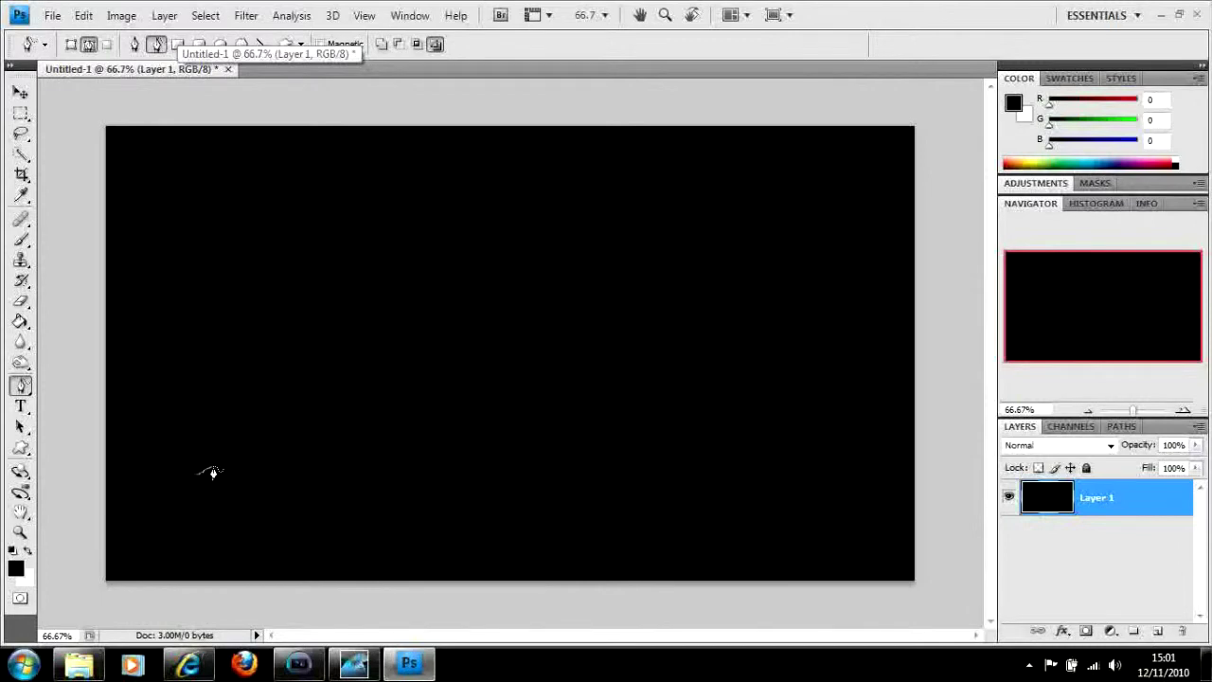
pyautogui.moveTo(237, 462)
pyautogui.mouseDown()
pyautogui.moveTo(522, 363)
pyautogui.moveTo(793, 224)
pyautogui.mouseUp()
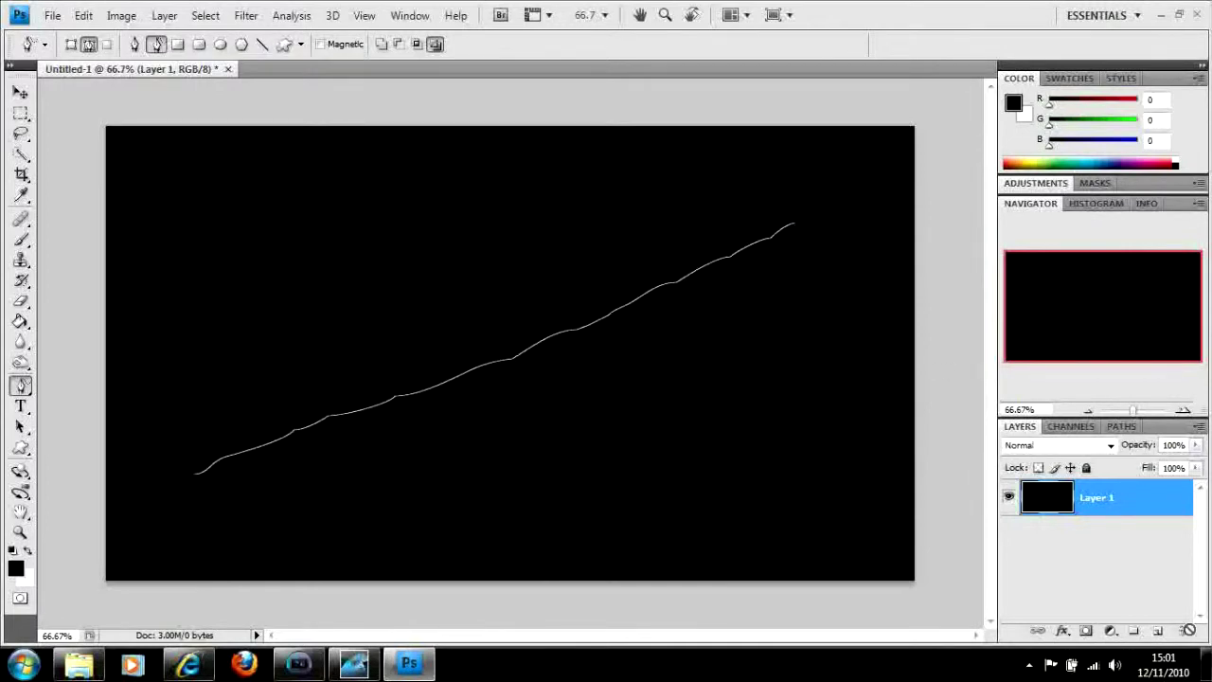
pyautogui.click(1159, 631)
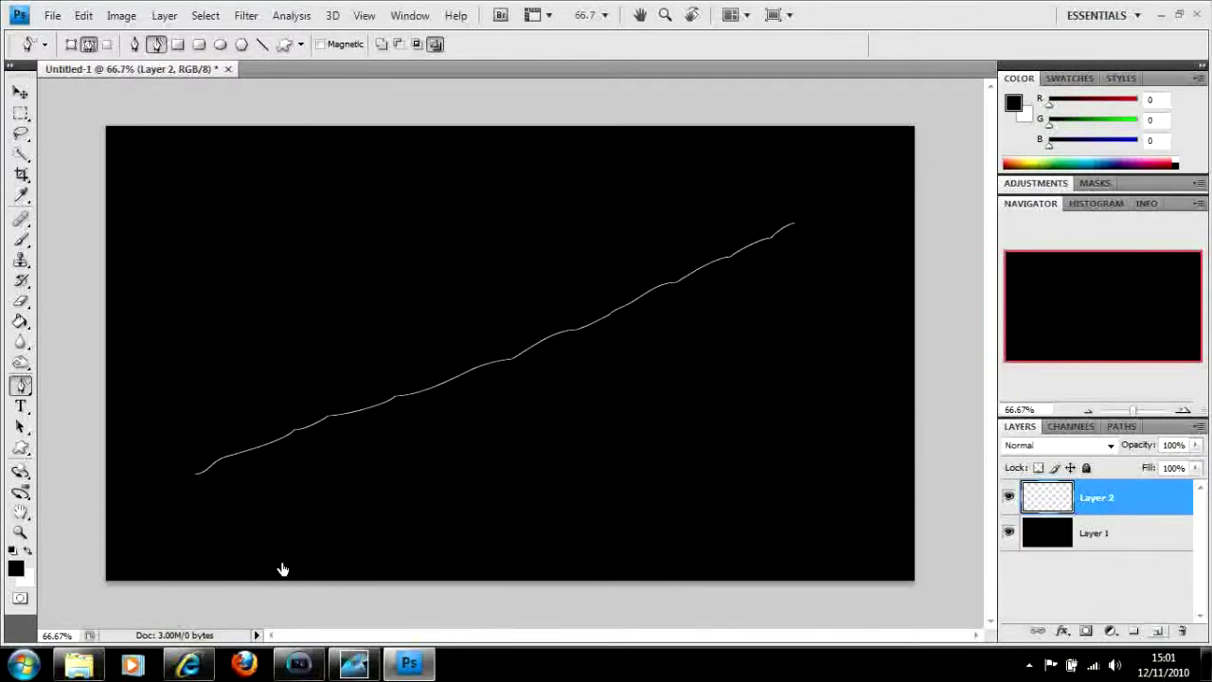
# Set the foreground colour to grey 666565
pyautogui.click(17, 570)
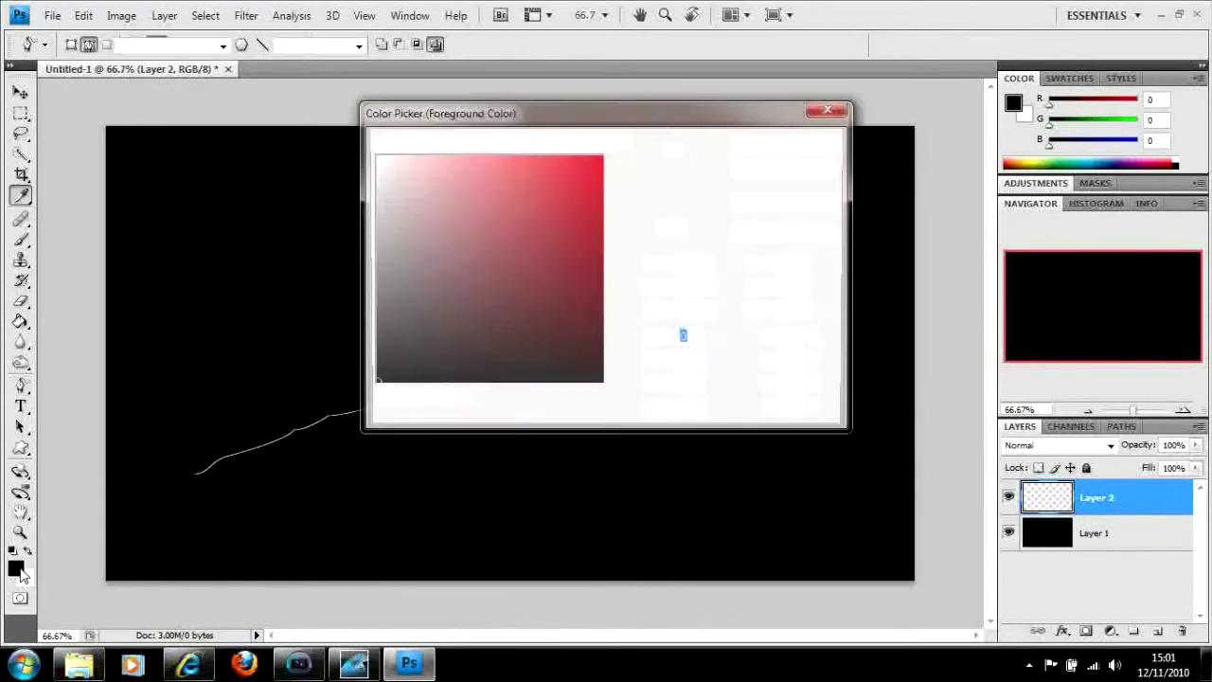
pyautogui.click(387, 306)
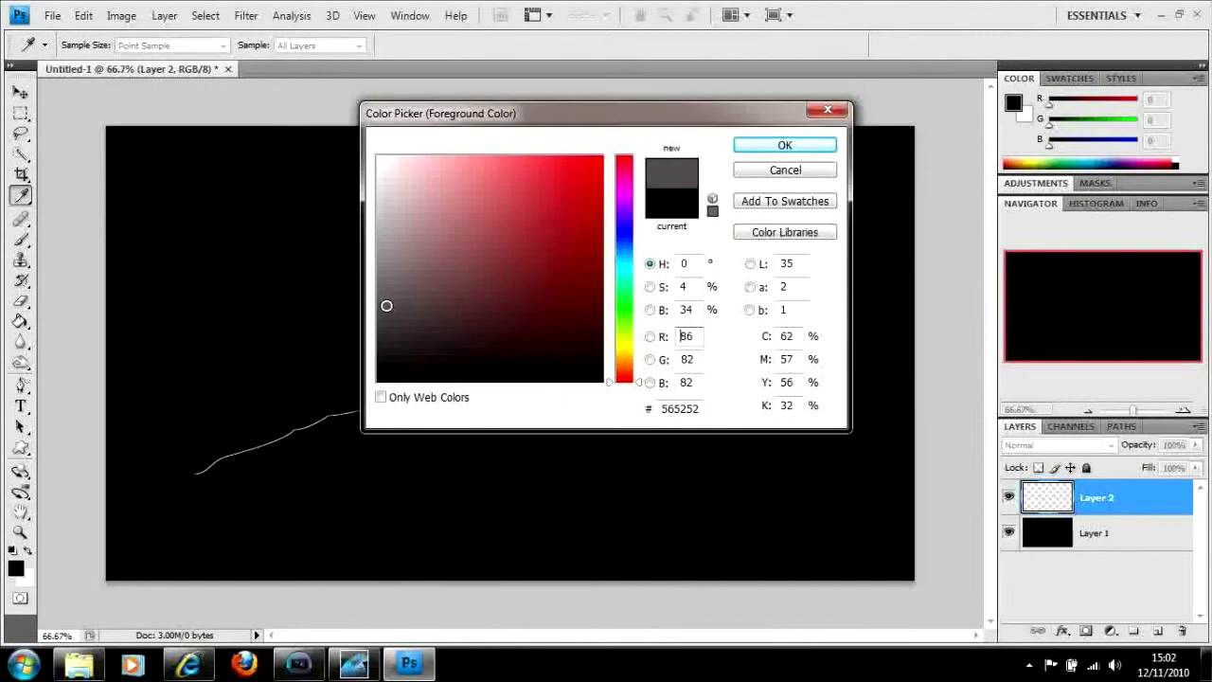
pyautogui.click(382, 305)
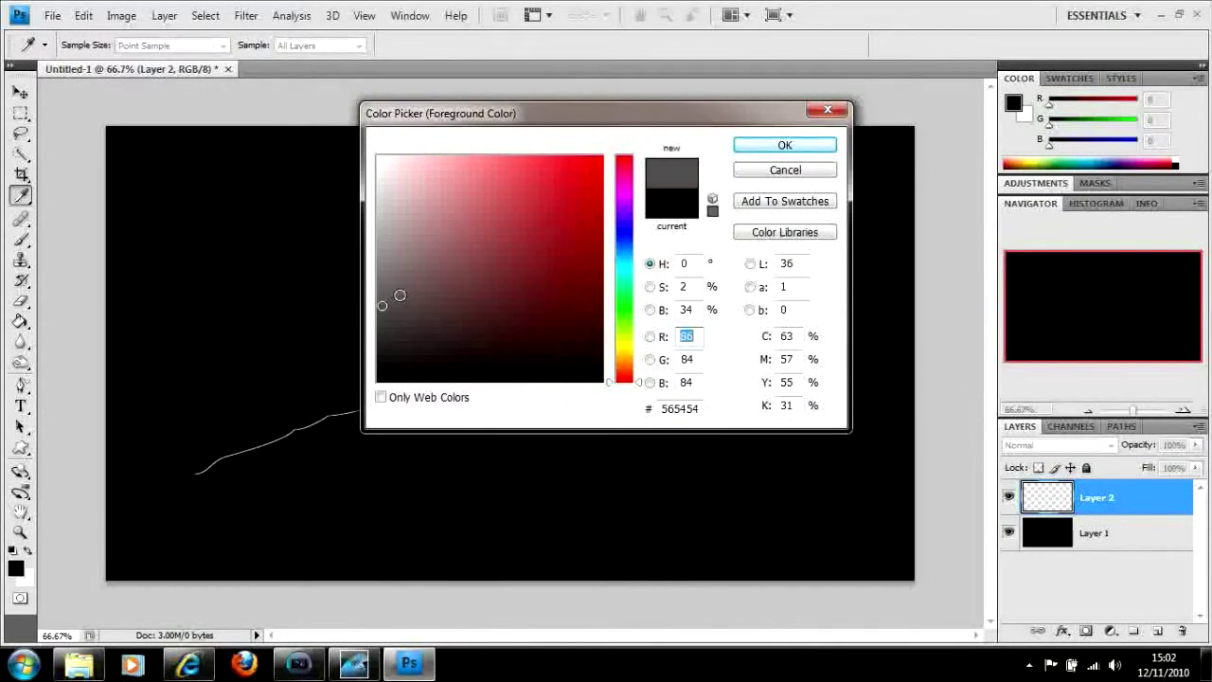
pyautogui.click(379, 292)
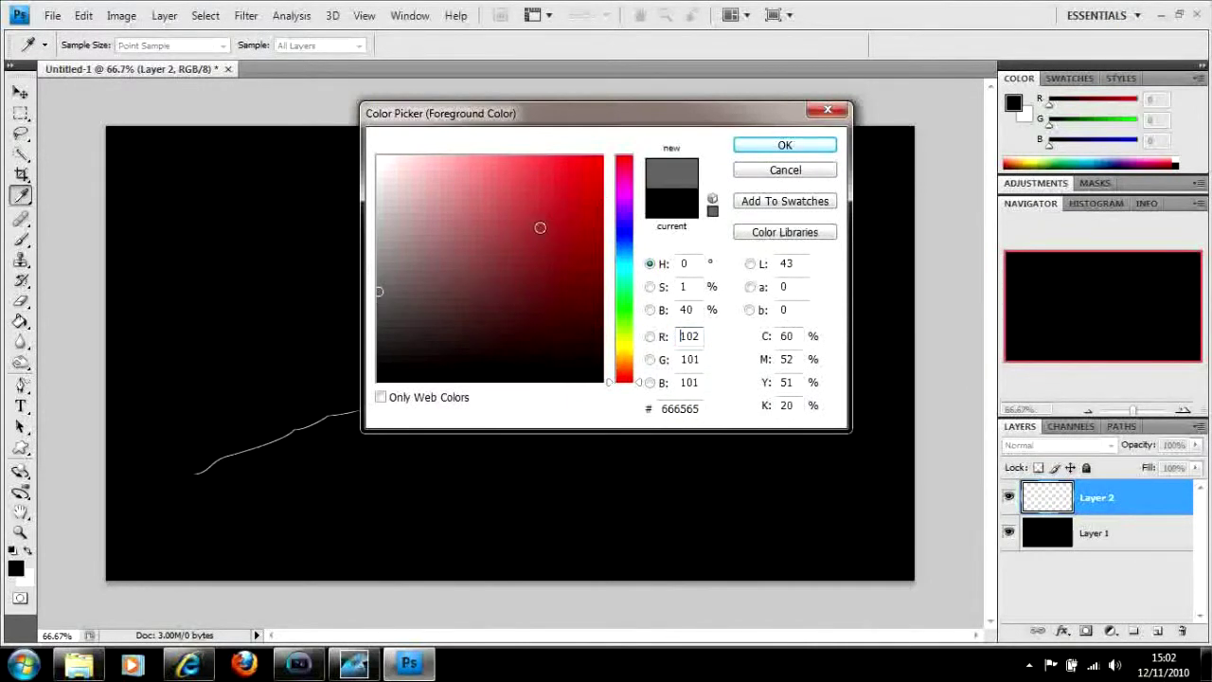
pyautogui.click(761, 145)
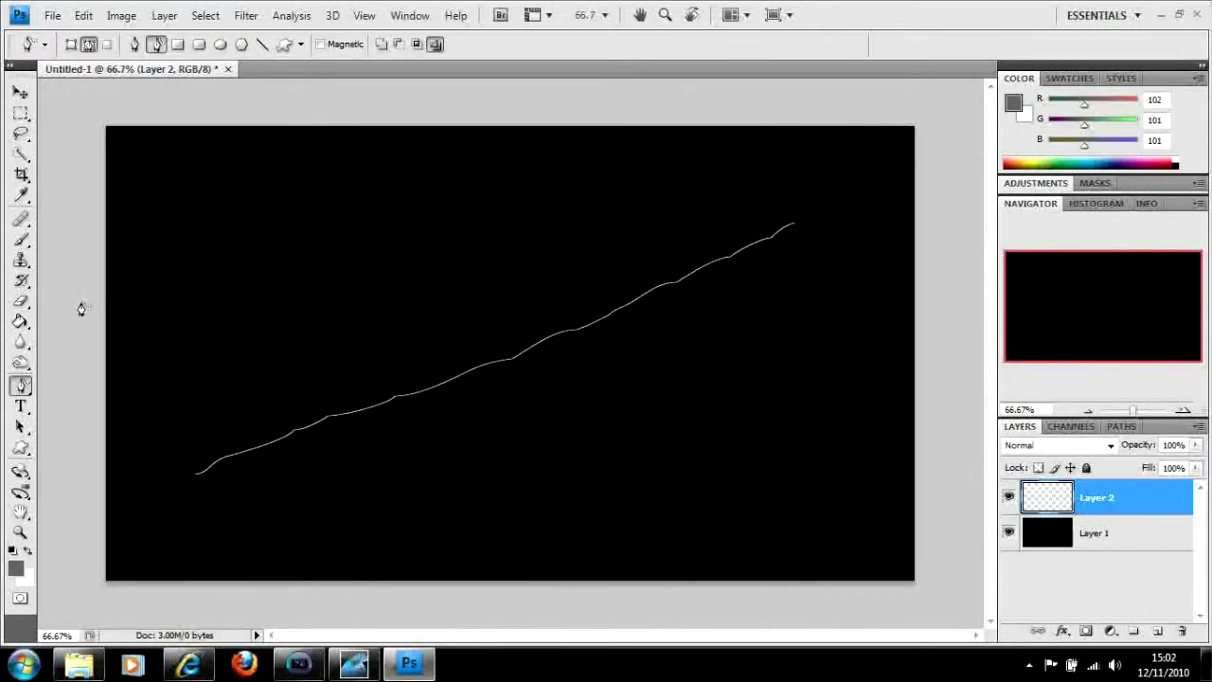
# Choose the Brush tool with the 9 px hard round preset
pyautogui.click(23, 240)
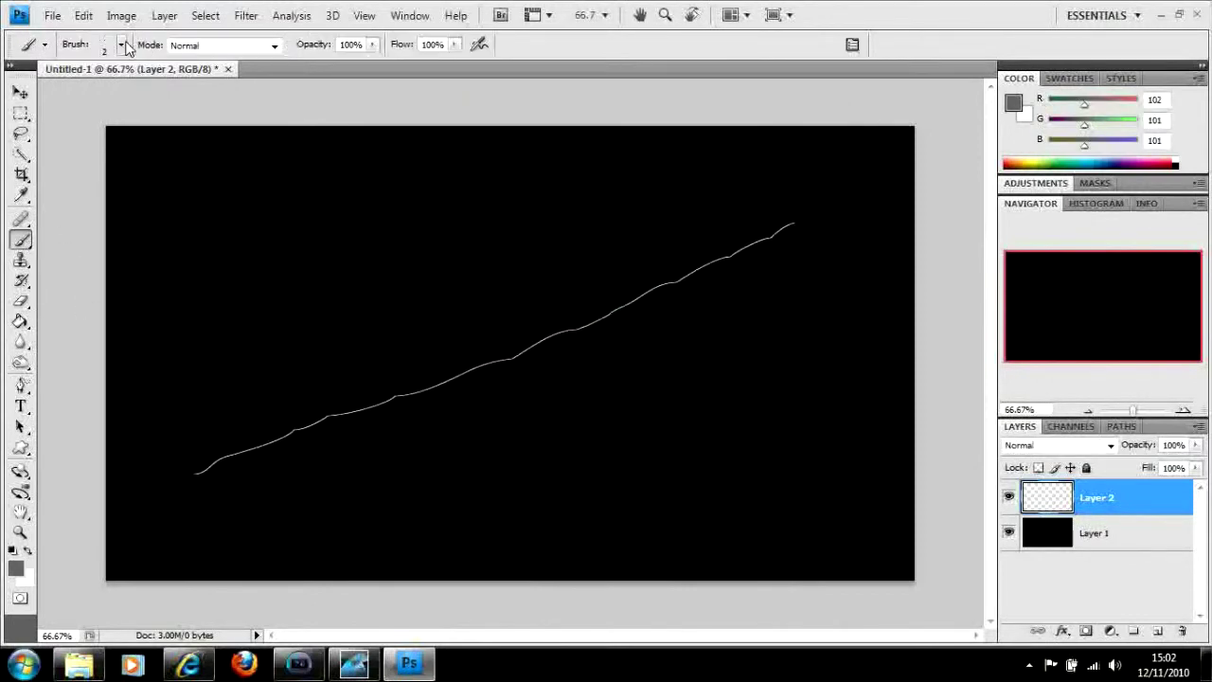
pyautogui.click(121, 45)
pyautogui.click(122, 195)
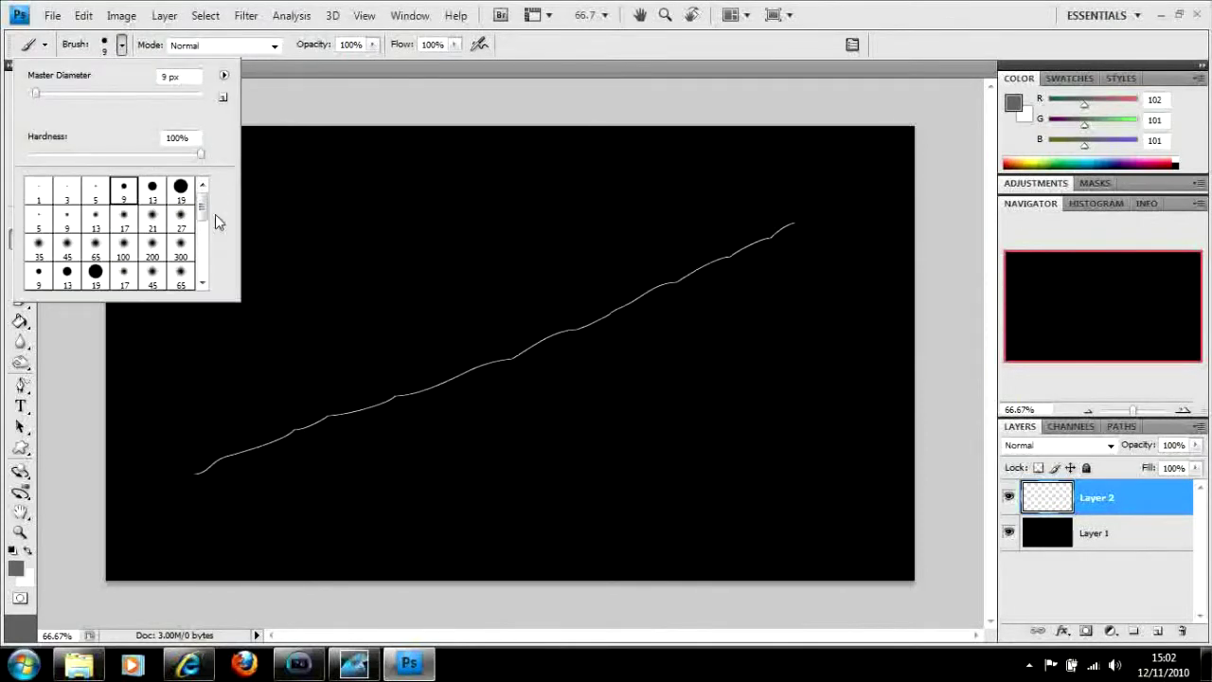
pyautogui.rightClick(442, 384)
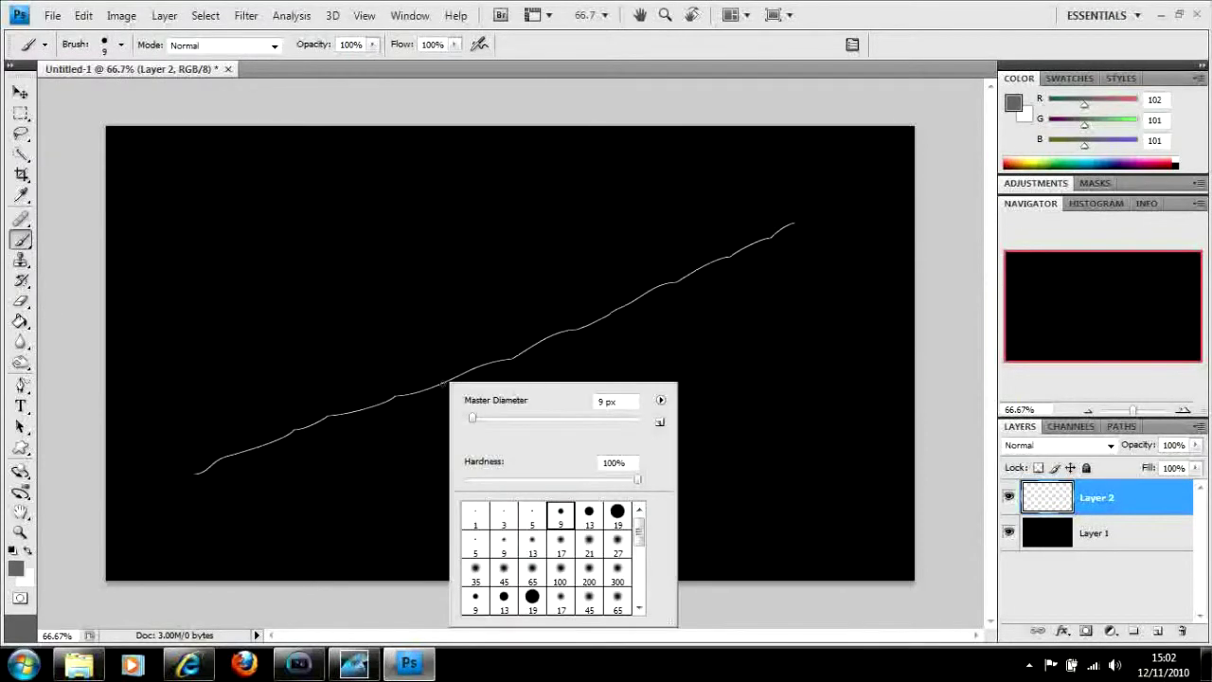
# Stroke the freeform path with the grey brush on Layer 2
pyautogui.click(21, 384)
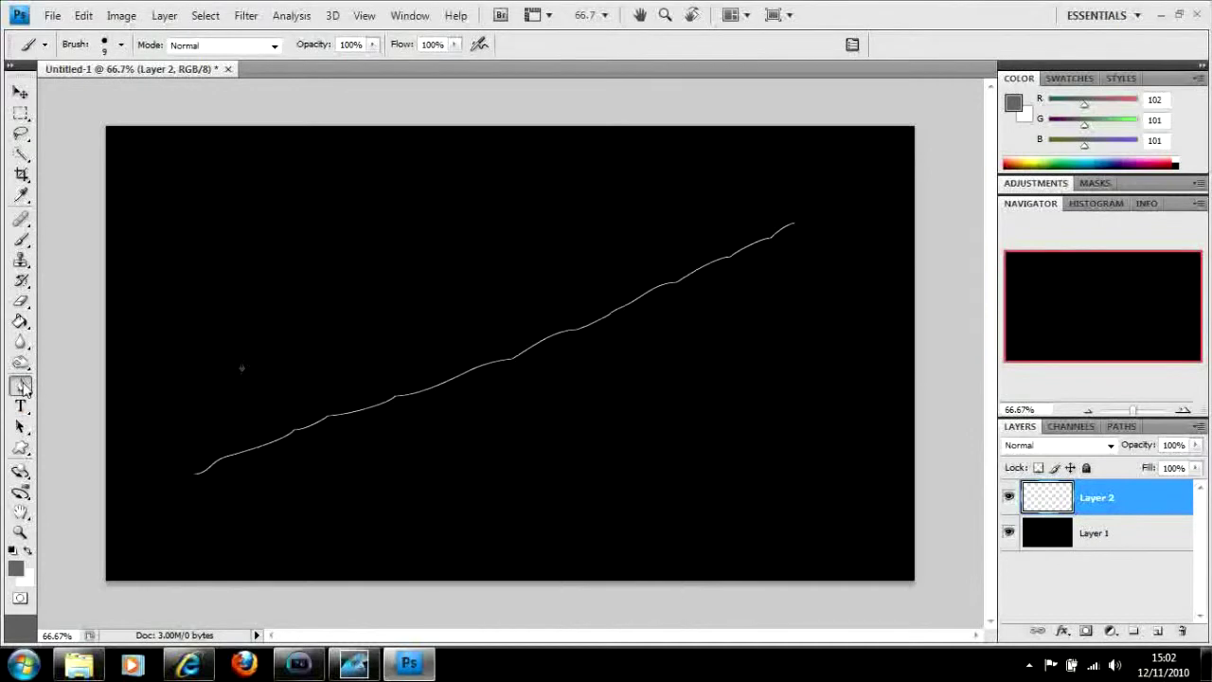
pyautogui.rightClick(526, 362)
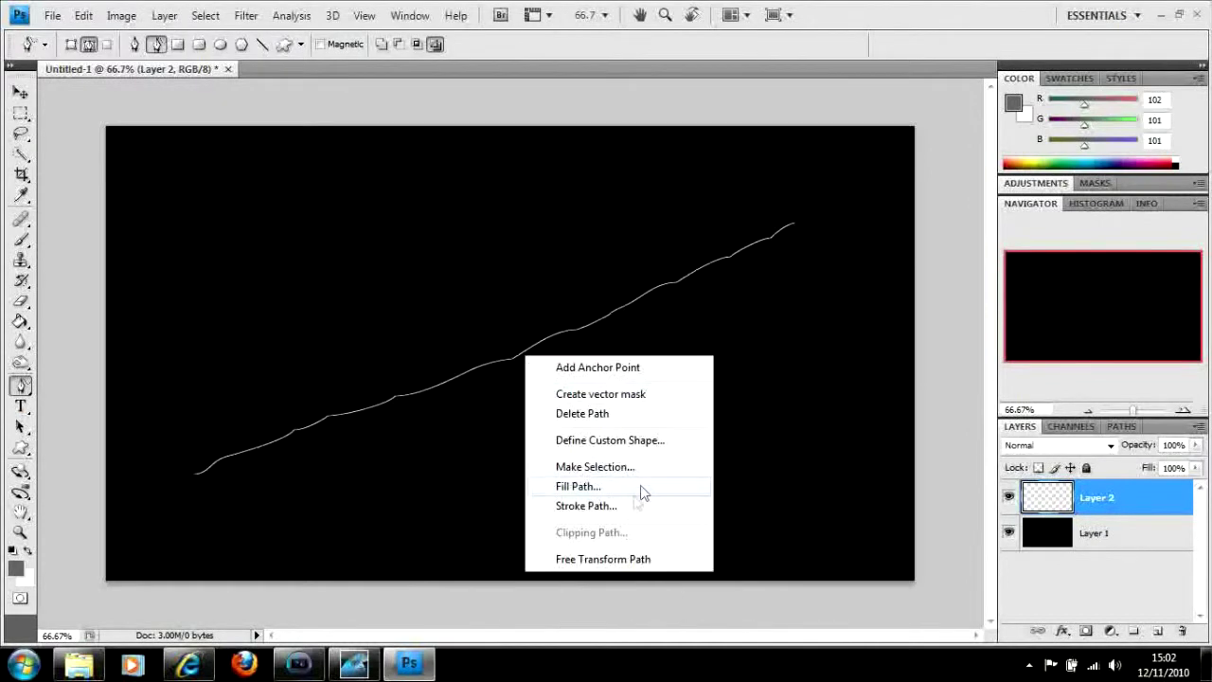
pyautogui.click(625, 504)
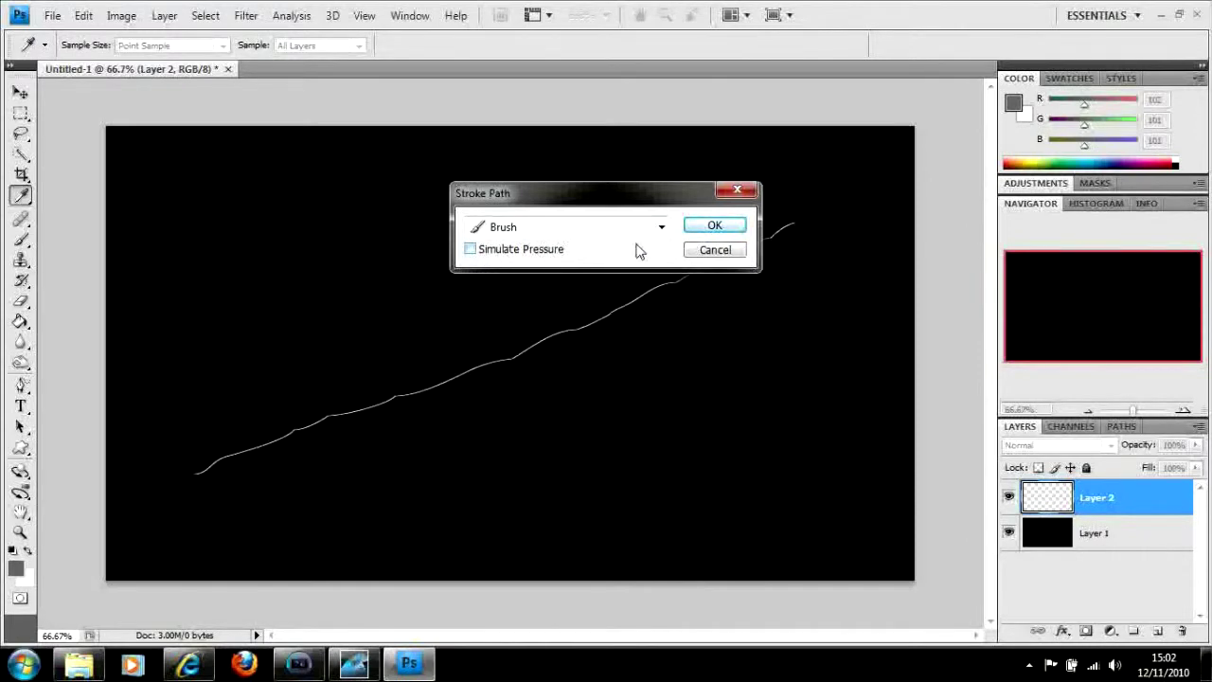
pyautogui.click(701, 228)
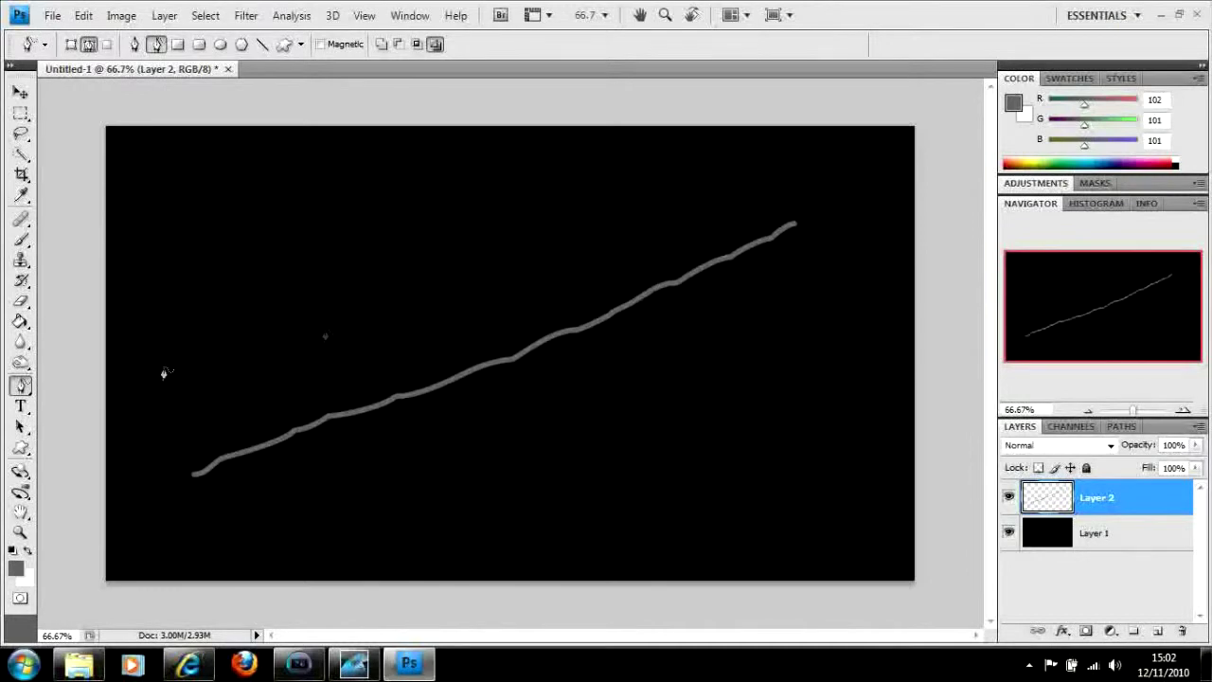
# Apply a default Bevel and Emboss to the grey stroke and add an empty Layer 3
pyautogui.click(1062, 631)
pyautogui.click(1100, 523)
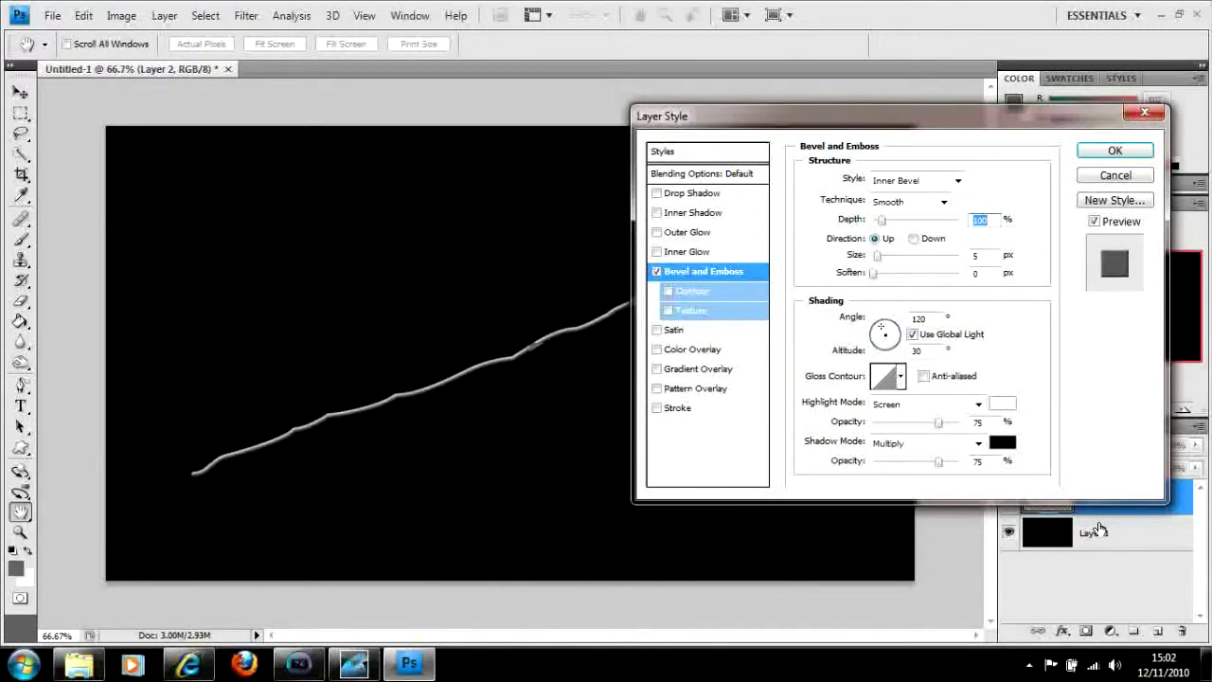
pyautogui.click(1117, 152)
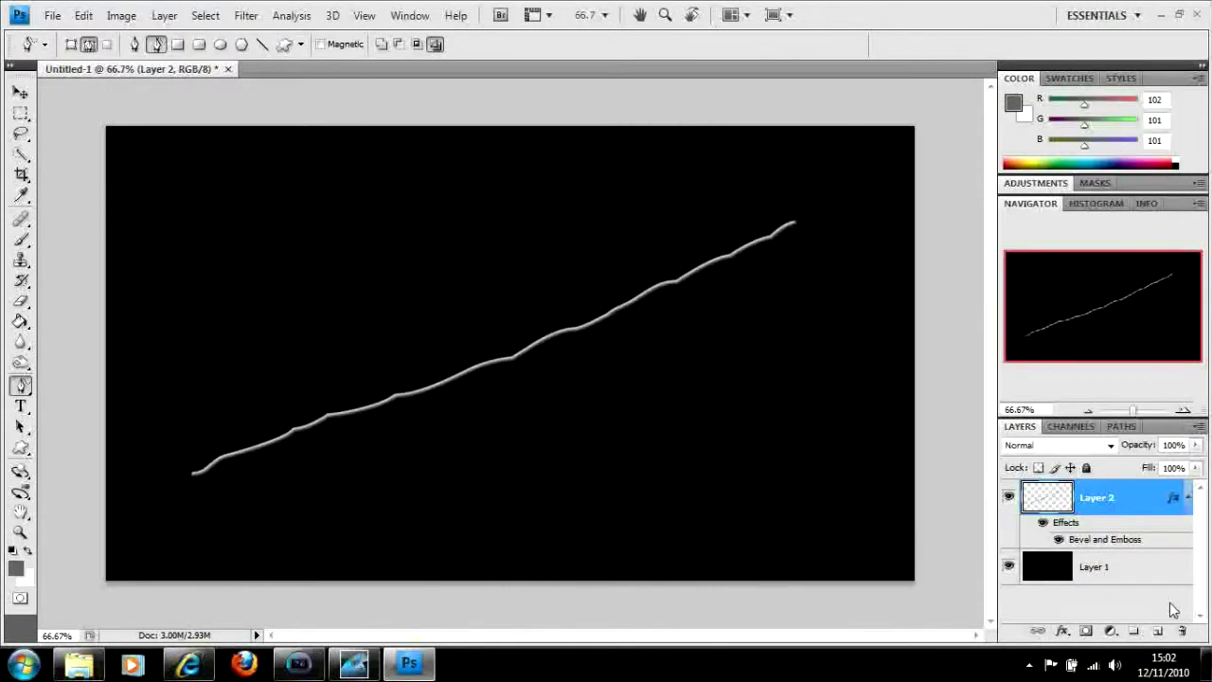
pyautogui.click(1157, 633)
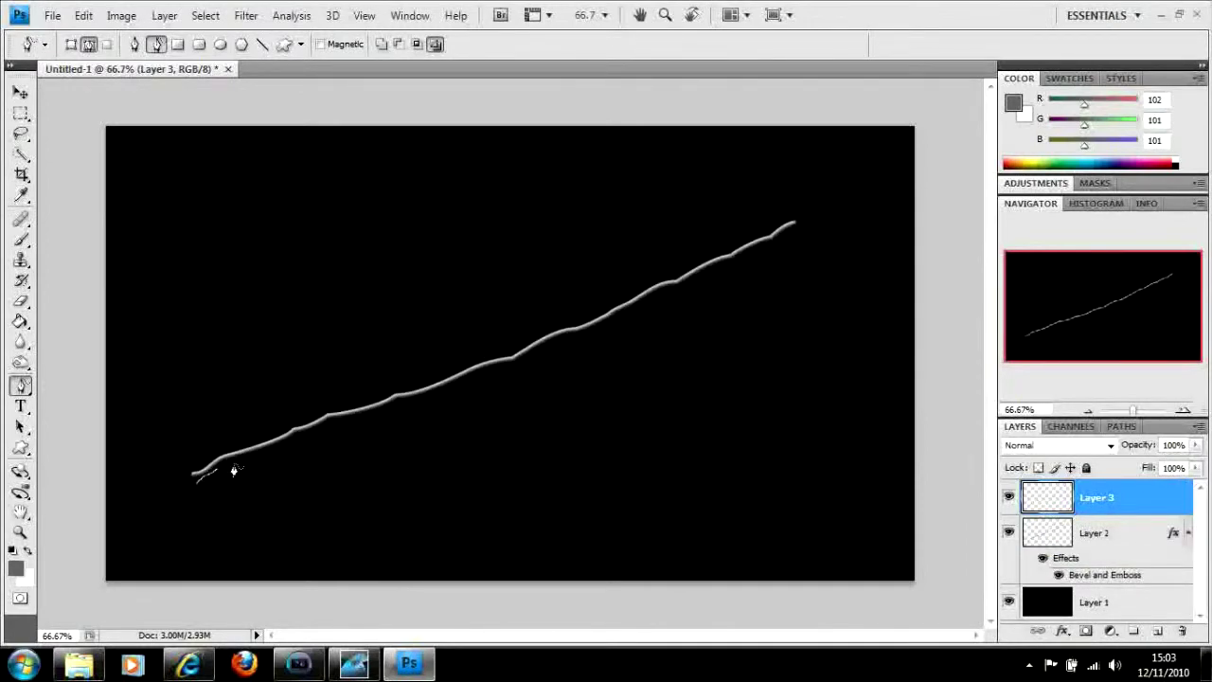
# Trace a second wavy path alongside the wire and stroke it with the grey brush
pyautogui.moveTo(287, 433)
pyautogui.mouseDown()
pyautogui.moveTo(598, 304)
pyautogui.moveTo(672, 303)
pyautogui.moveTo(756, 219)
pyautogui.mouseUp()
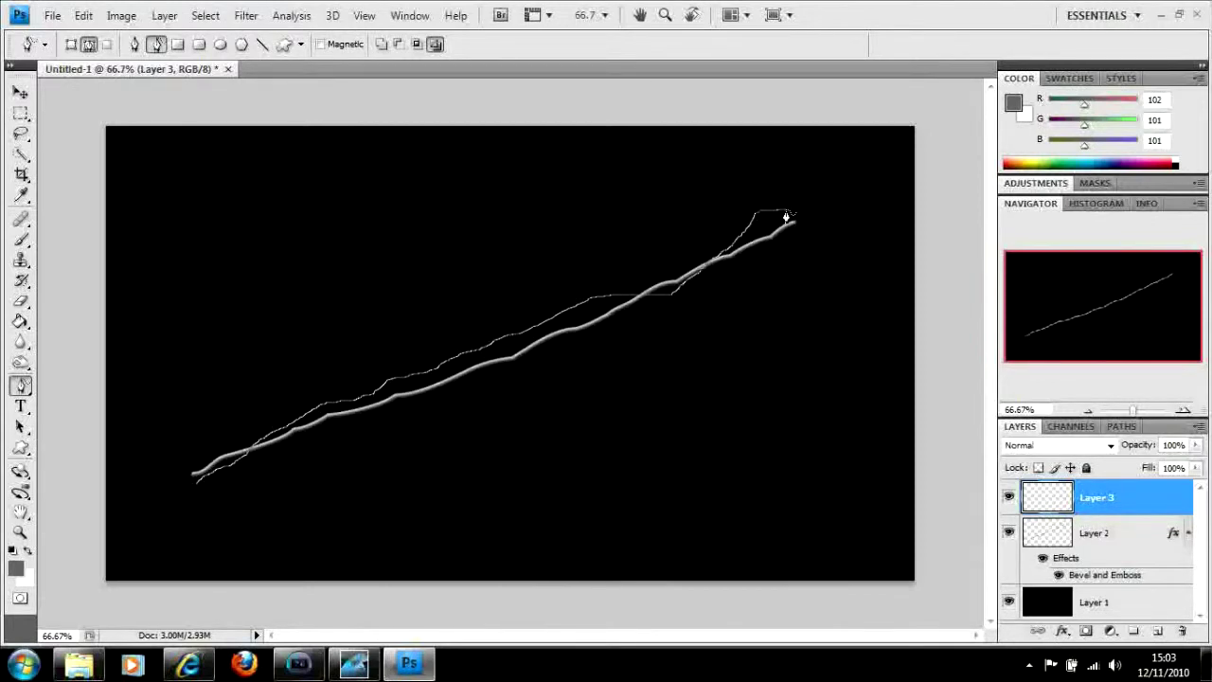
pyautogui.moveTo(786, 217); pyautogui.dragTo(785, 209)
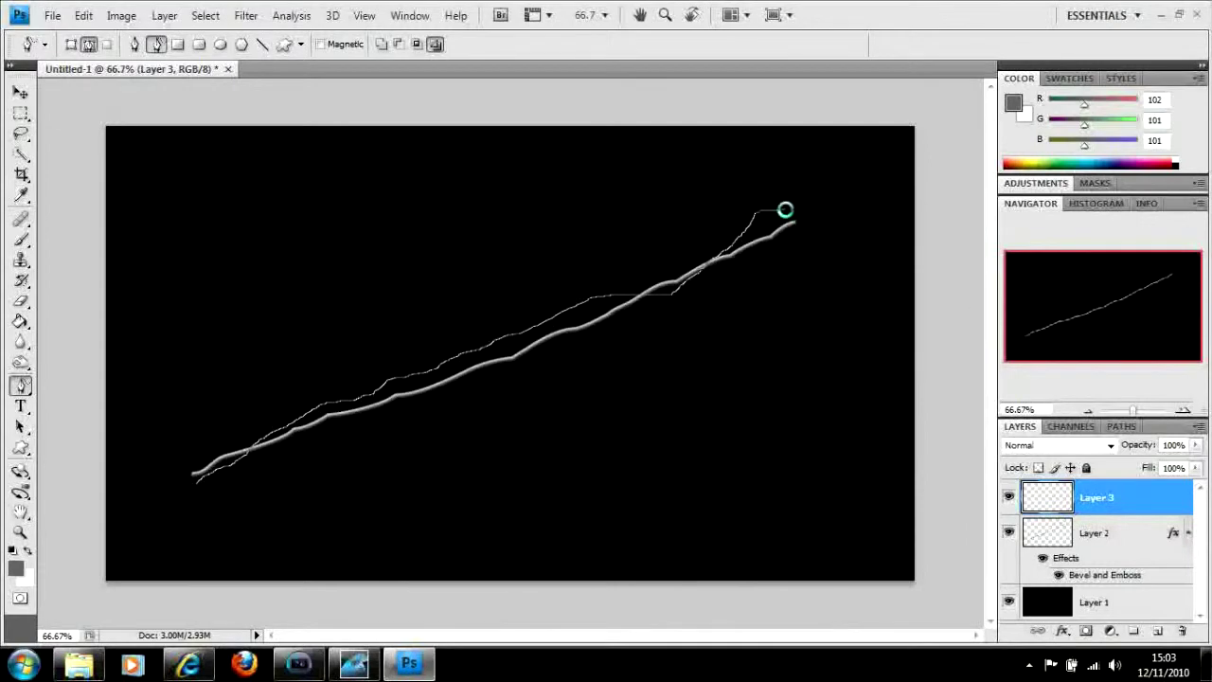
pyautogui.rightClick(452, 369)
pyautogui.click(523, 489)
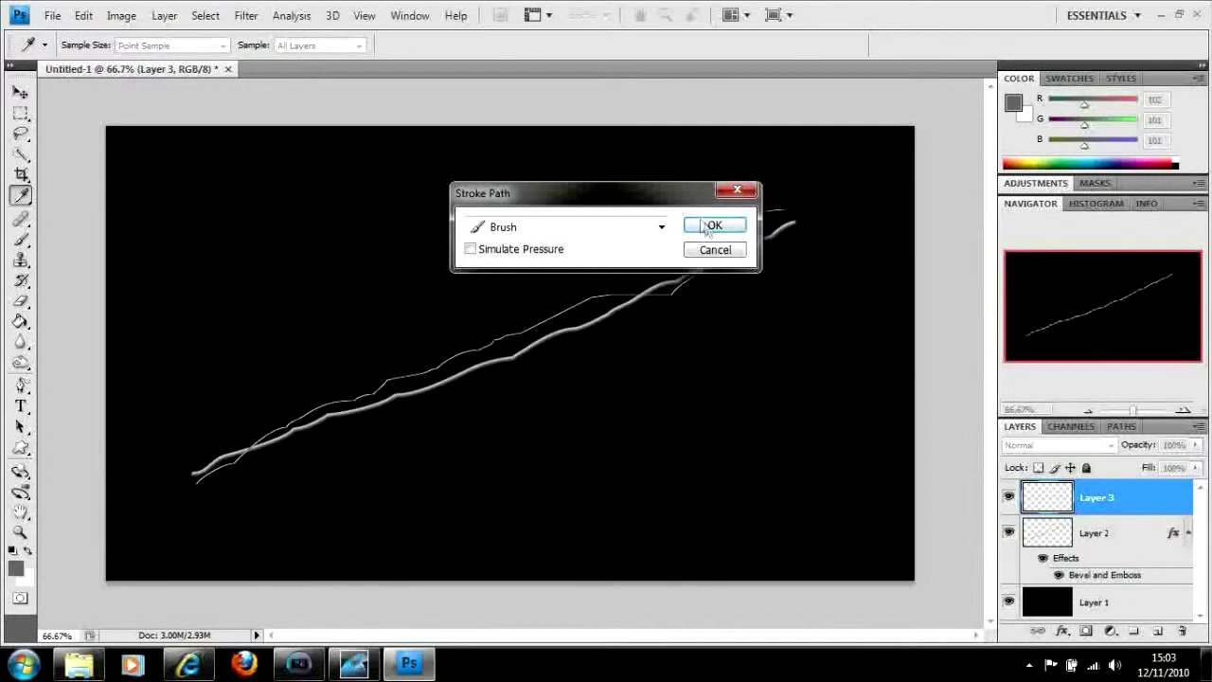
pyautogui.click(709, 226)
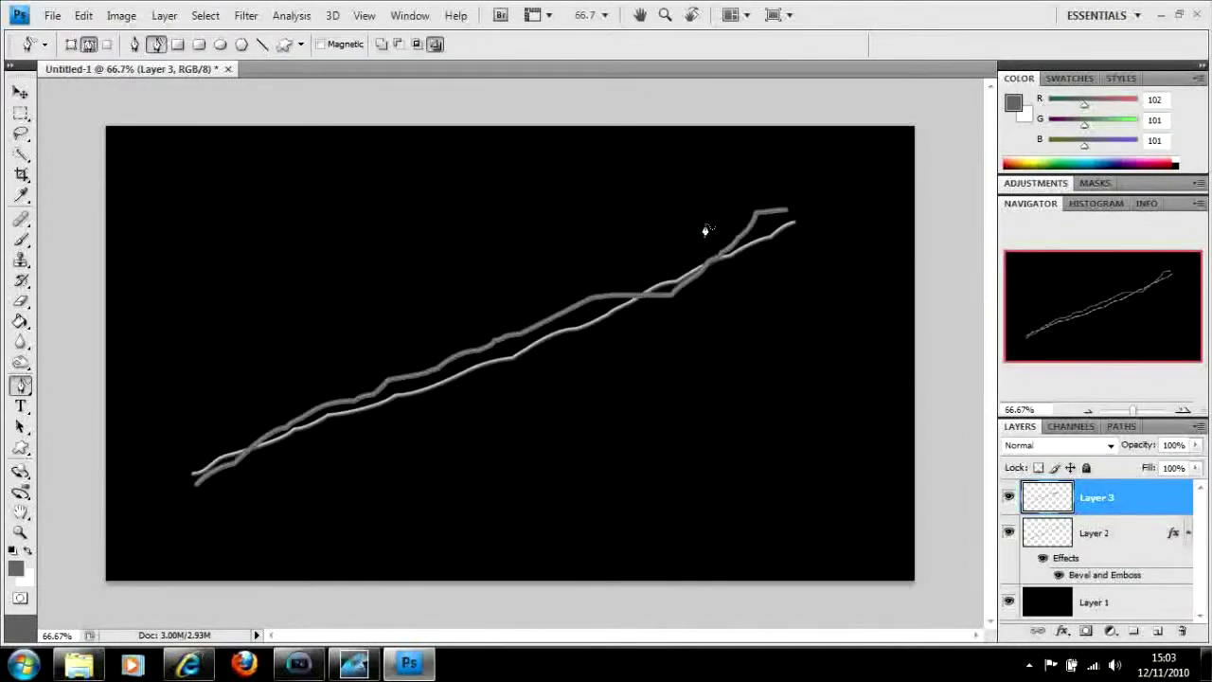
# Apply a default Bevel and Emboss to the second strand on Layer 3
pyautogui.click(1064, 632)
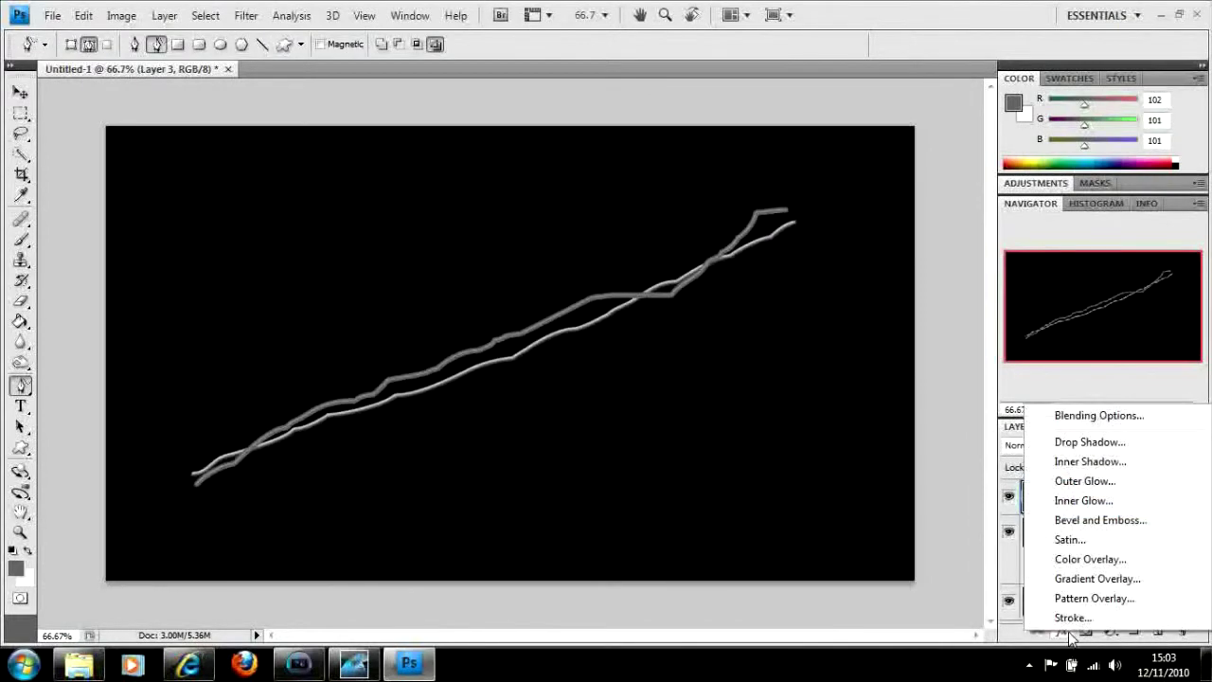
pyautogui.click(1104, 520)
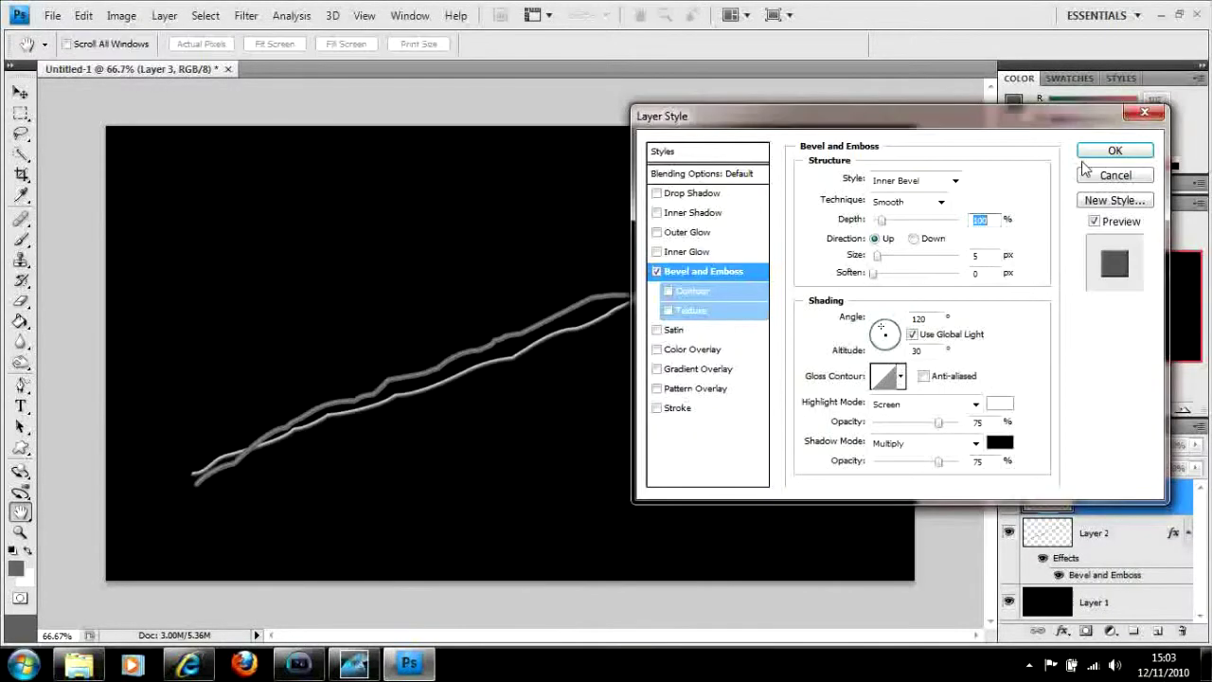
pyautogui.click(1110, 152)
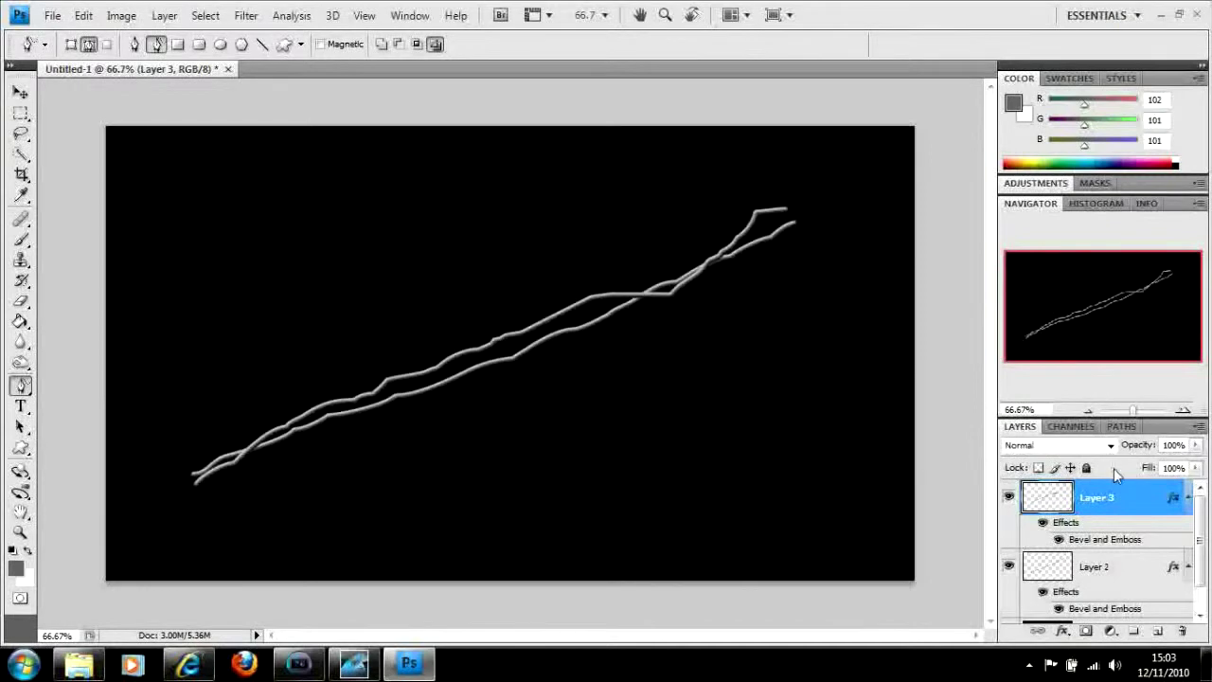
# Zoom in to 400% on the strands' lower-left crossing and add an empty Layer 4
pyautogui.click(1185, 414)
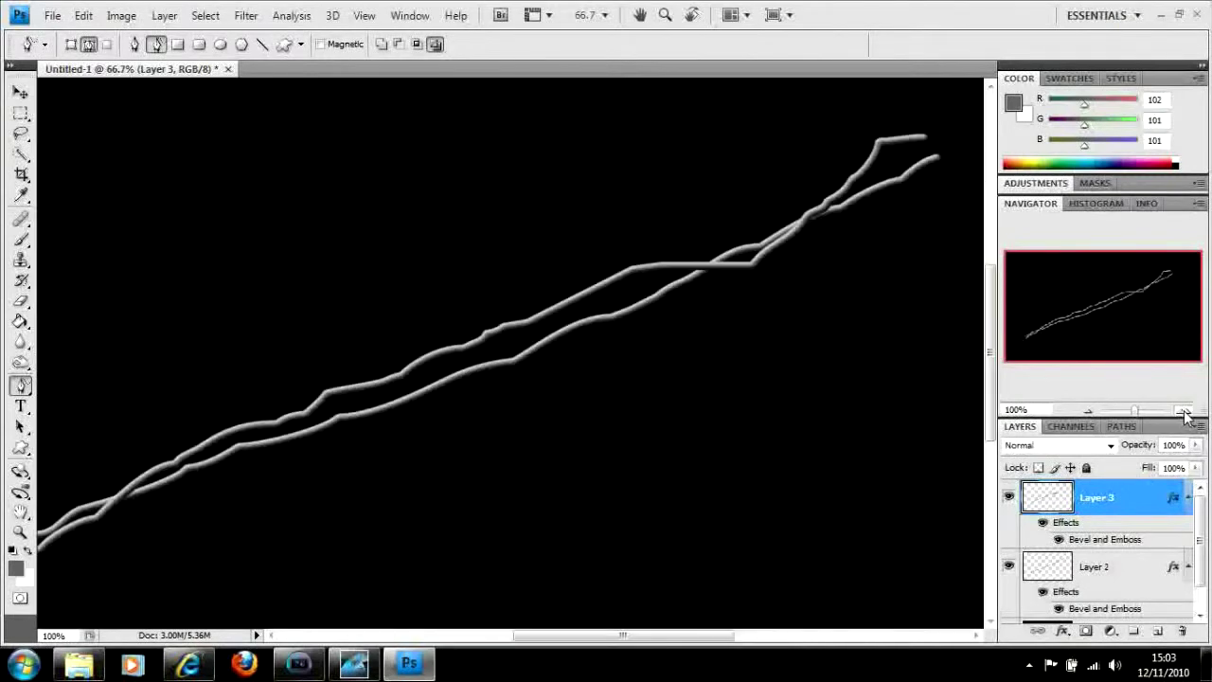
pyautogui.click(1185, 414)
pyautogui.click(1185, 414)
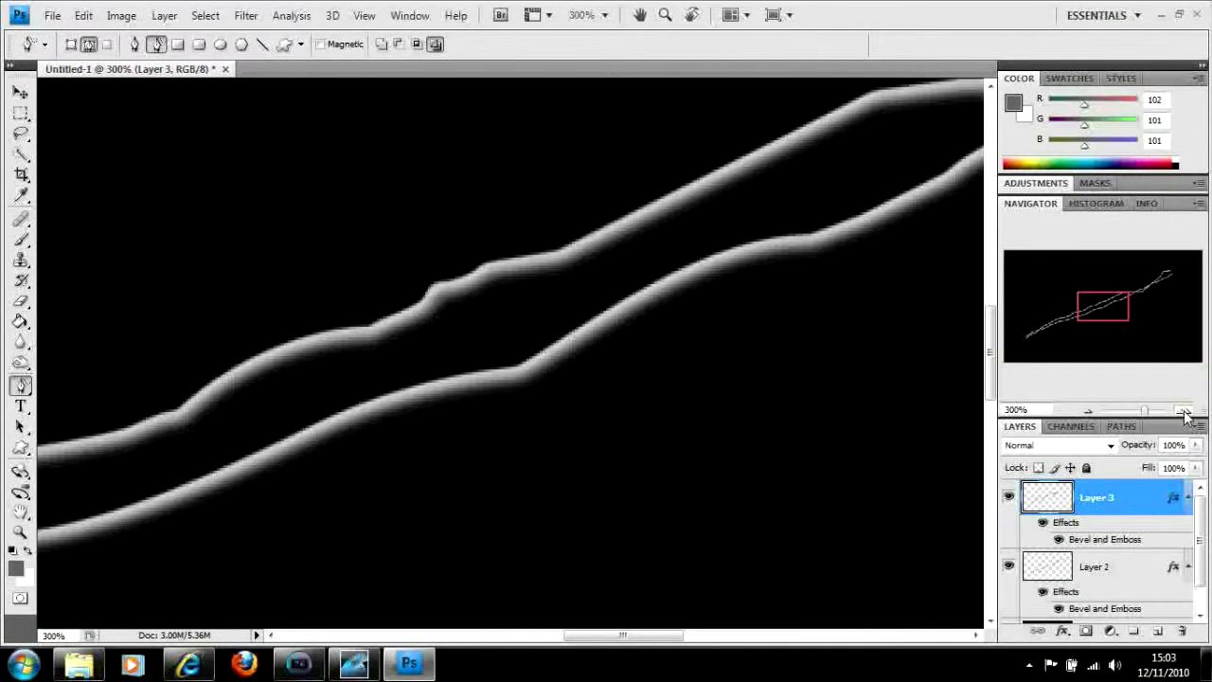
pyautogui.click(1185, 414)
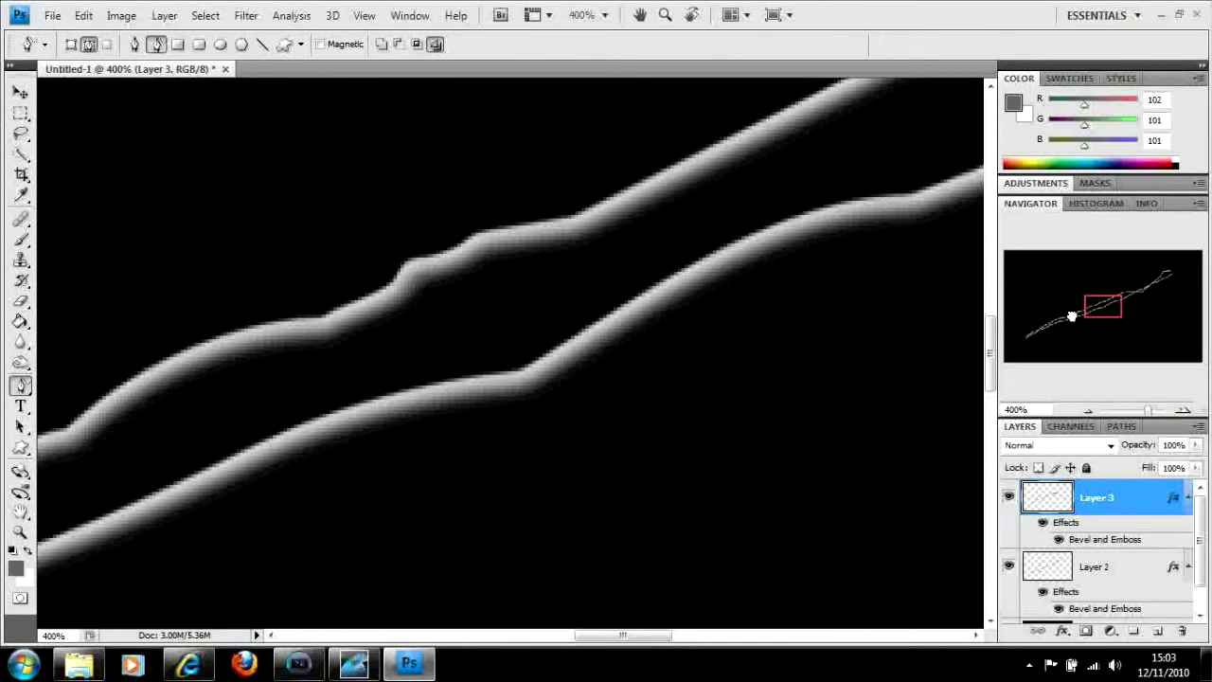
pyautogui.moveTo(1072, 315); pyautogui.dragTo(1042, 327)
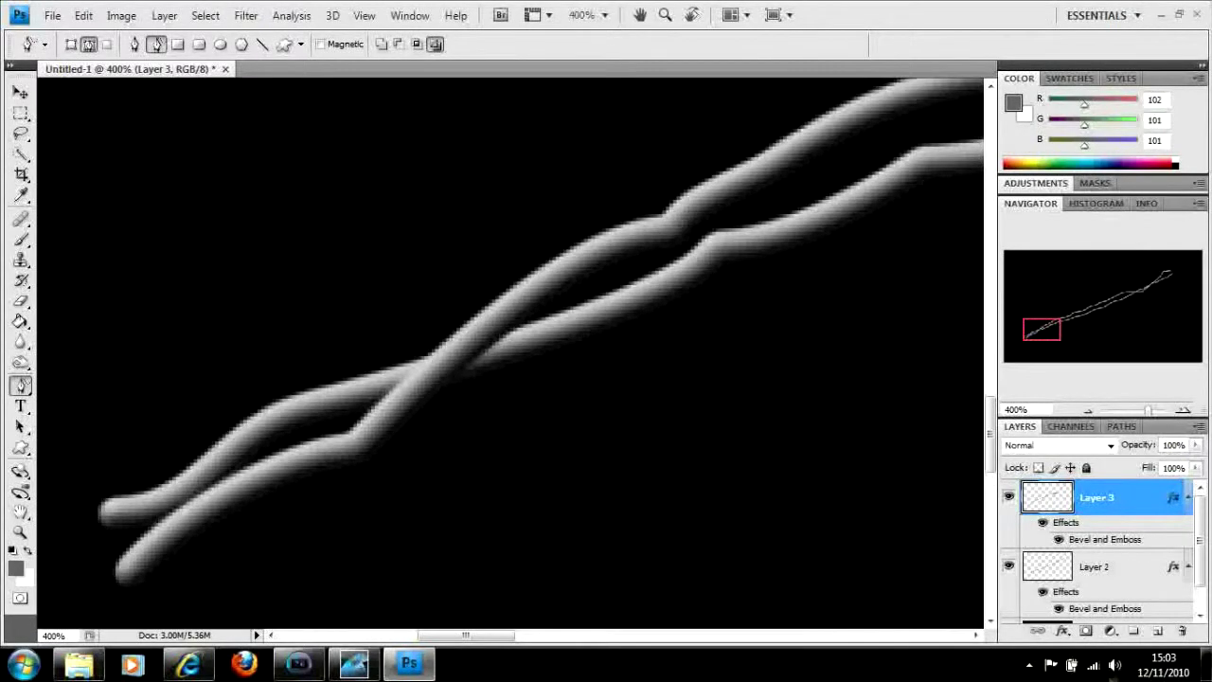
pyautogui.click(1158, 632)
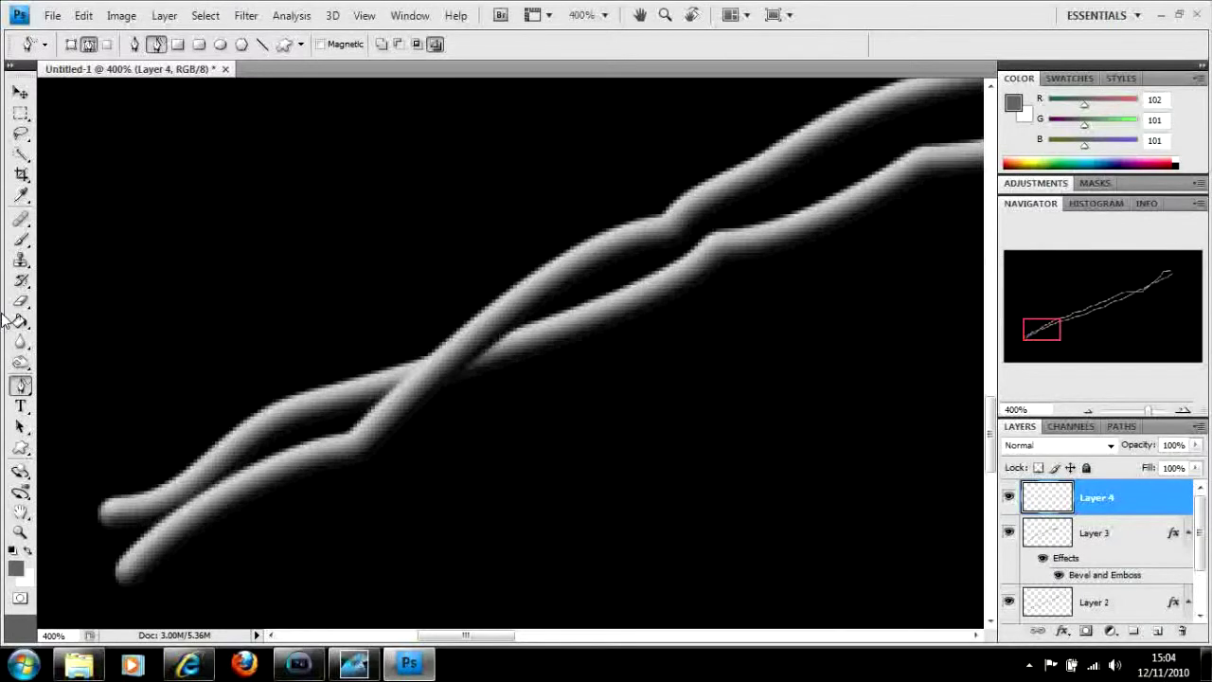
# Paint a solid grey knot spanning both strands with the brush
pyautogui.click(23, 240)
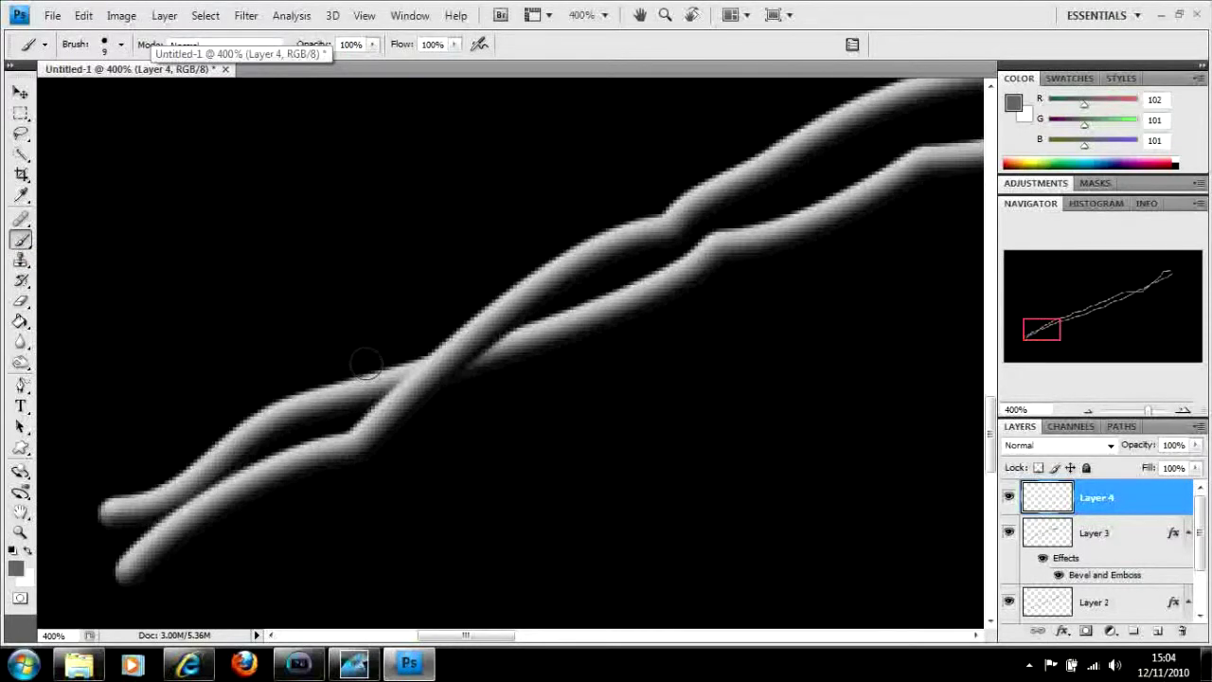
pyautogui.moveTo(376, 357)
pyautogui.mouseDown()
pyautogui.moveTo(347, 353)
pyautogui.moveTo(349, 390)
pyautogui.moveTo(368, 417)
pyautogui.moveTo(433, 454)
pyautogui.moveTo(420, 415)
pyautogui.mouseUp()
pyautogui.moveTo(315, 376)
pyautogui.mouseDown()
pyautogui.moveTo(328, 384)
pyautogui.moveTo(312, 370)
pyautogui.moveTo(303, 377)
pyautogui.moveTo(334, 434)
pyautogui.moveTo(381, 464)
pyautogui.mouseUp()
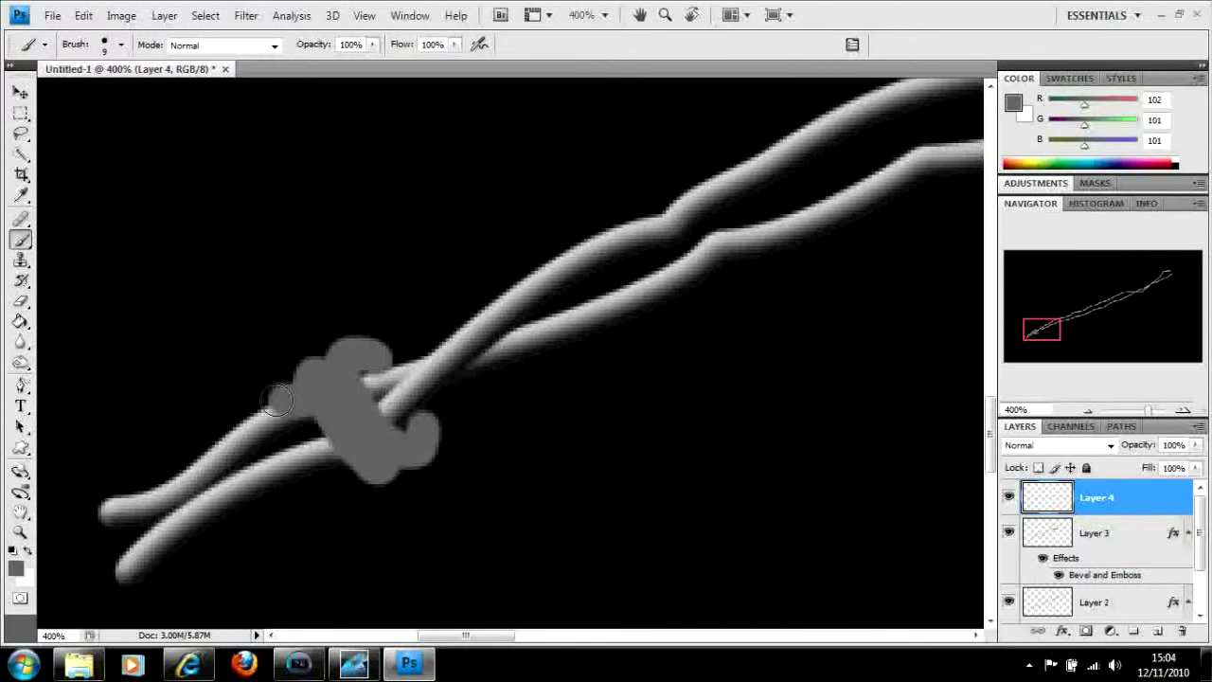
pyautogui.moveTo(277, 399); pyautogui.dragTo(354, 485)
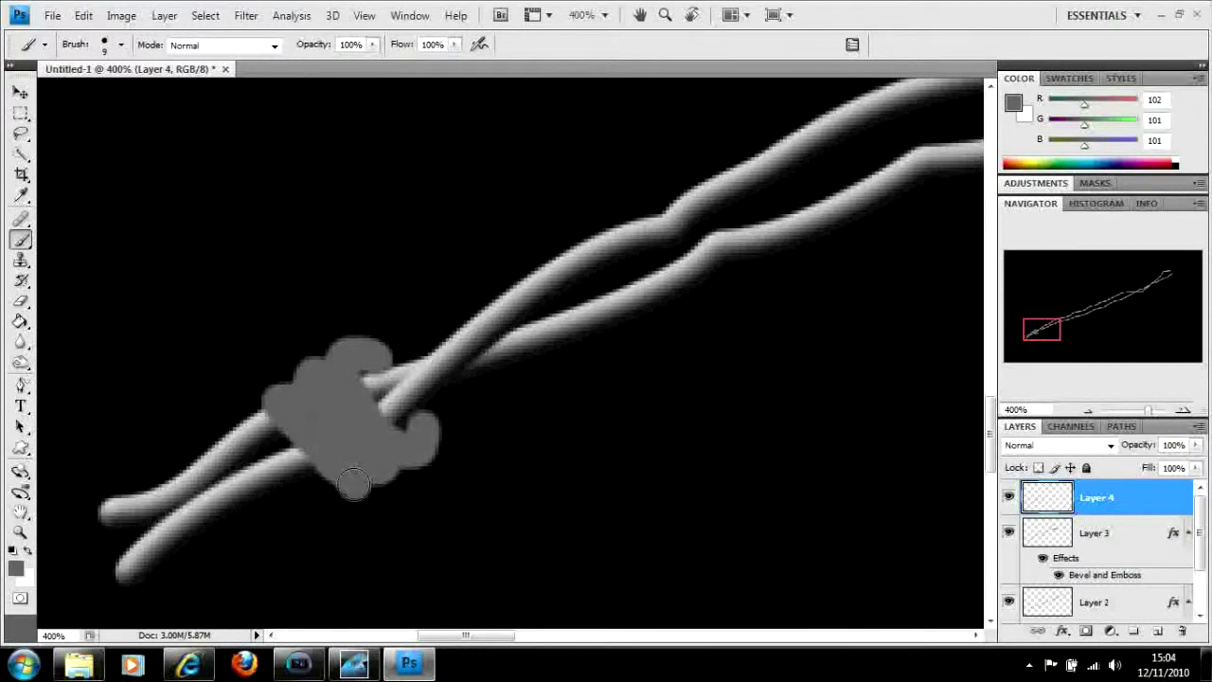
# Paint spiky prongs reaching up-left, straight up and down-right from the knot
pyautogui.moveTo(282, 379); pyautogui.dragTo(206, 338)
pyautogui.moveTo(313, 347); pyautogui.dragTo(317, 275)
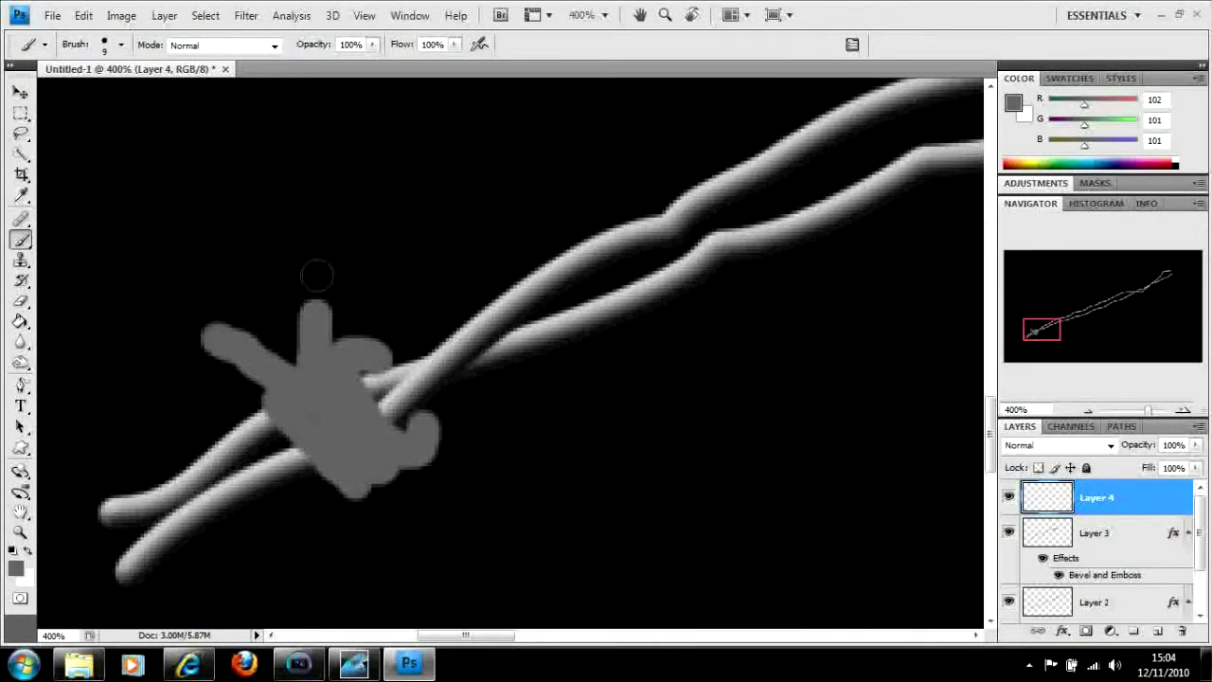
pyautogui.moveTo(352, 447)
pyautogui.mouseDown()
pyautogui.moveTo(366, 512)
pyautogui.moveTo(395, 481)
pyautogui.moveTo(467, 507)
pyautogui.mouseUp()
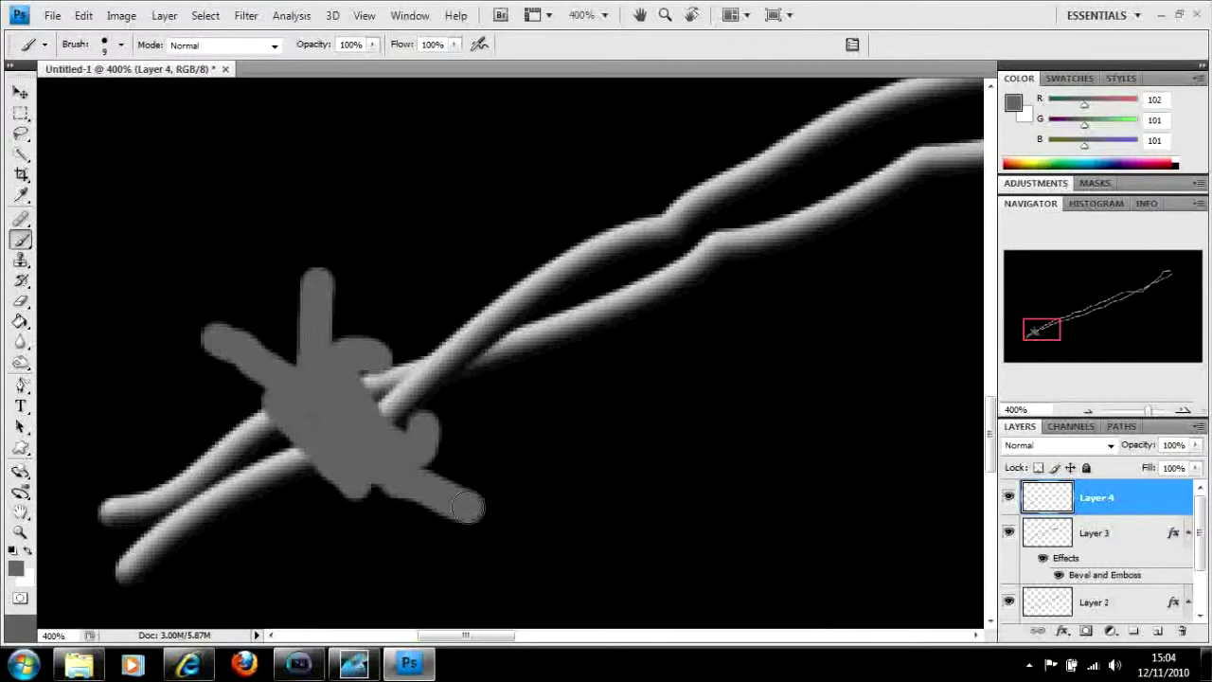
pyautogui.click(1061, 631)
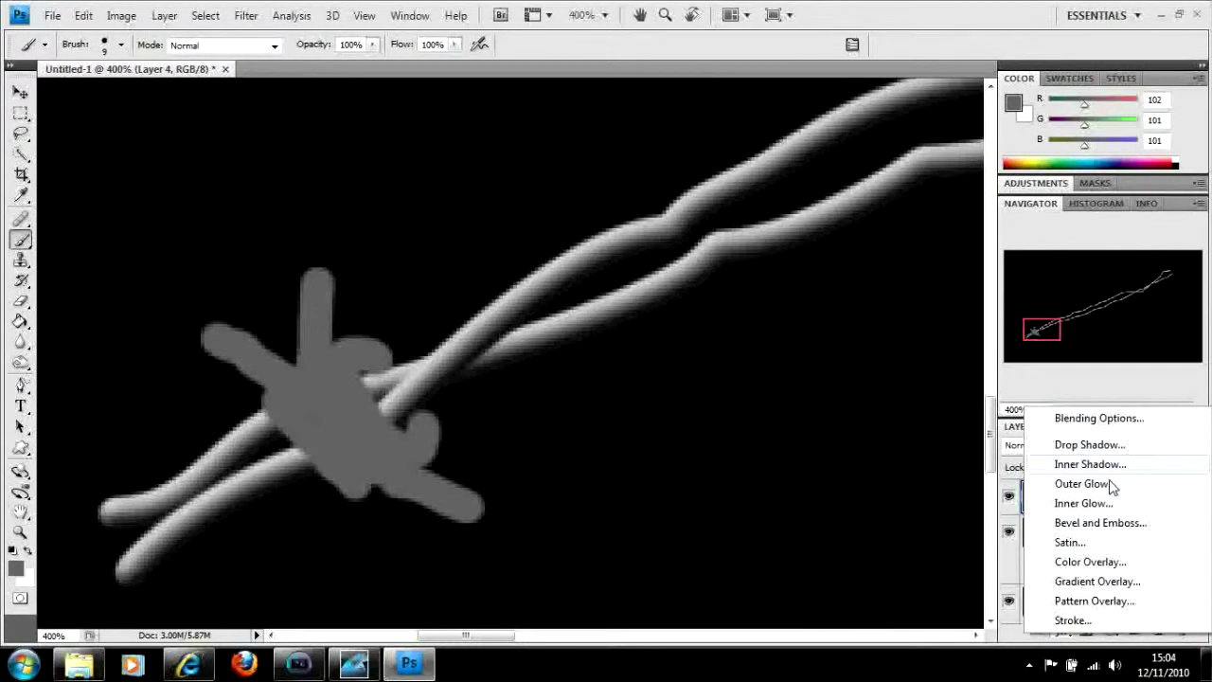
# Give the barb on Layer 4 a Bevel and Emboss with Depth 399% and Soften 3 px
pyautogui.click(1114, 523)
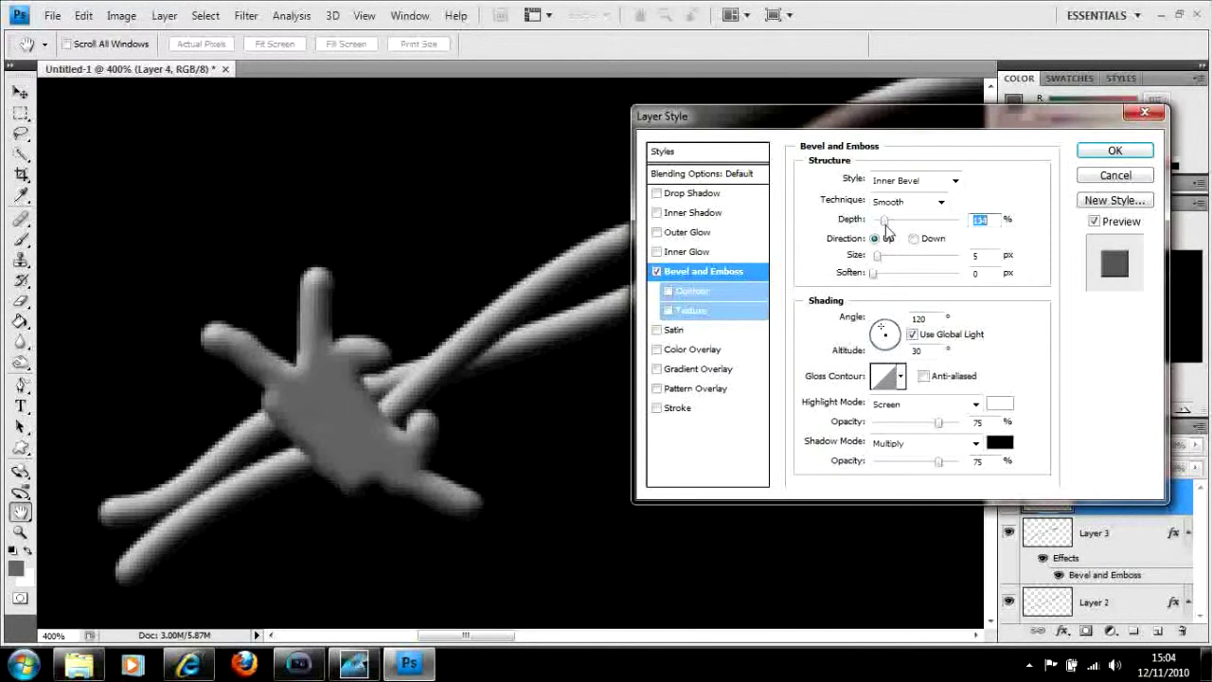
pyautogui.moveTo(886, 230); pyautogui.dragTo(909, 227)
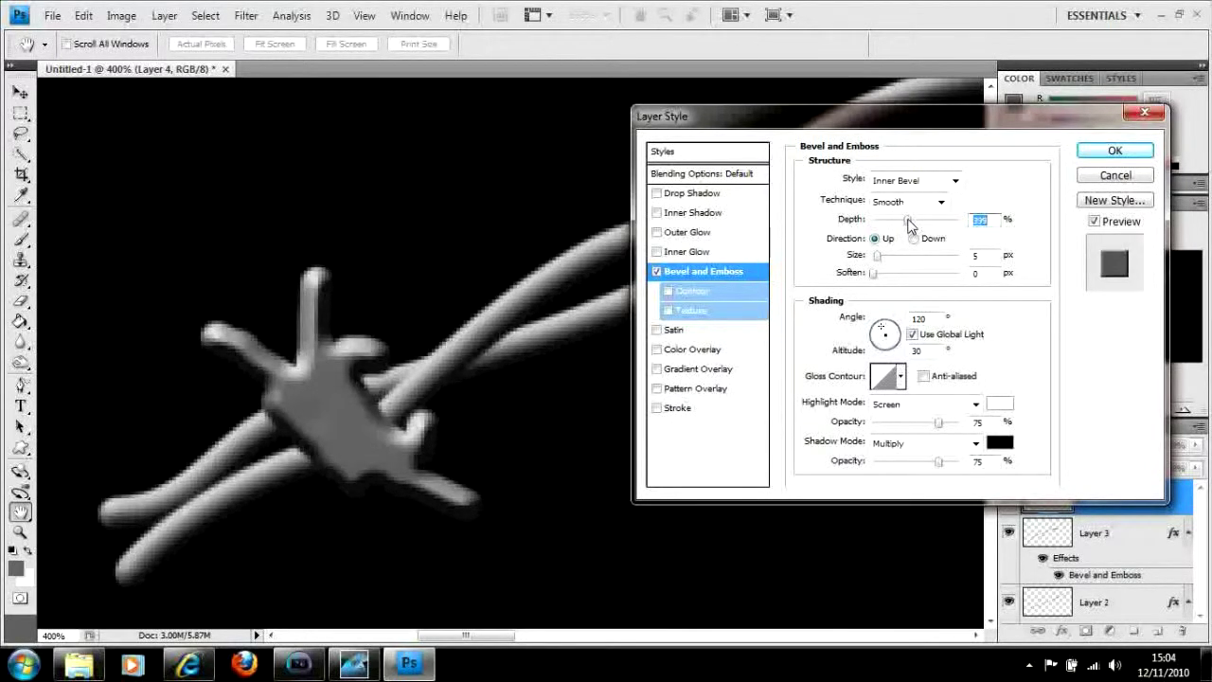
pyautogui.moveTo(877, 280)
pyautogui.mouseDown()
pyautogui.moveTo(894, 282)
pyautogui.moveTo(879, 257)
pyautogui.moveTo(882, 271)
pyautogui.mouseUp()
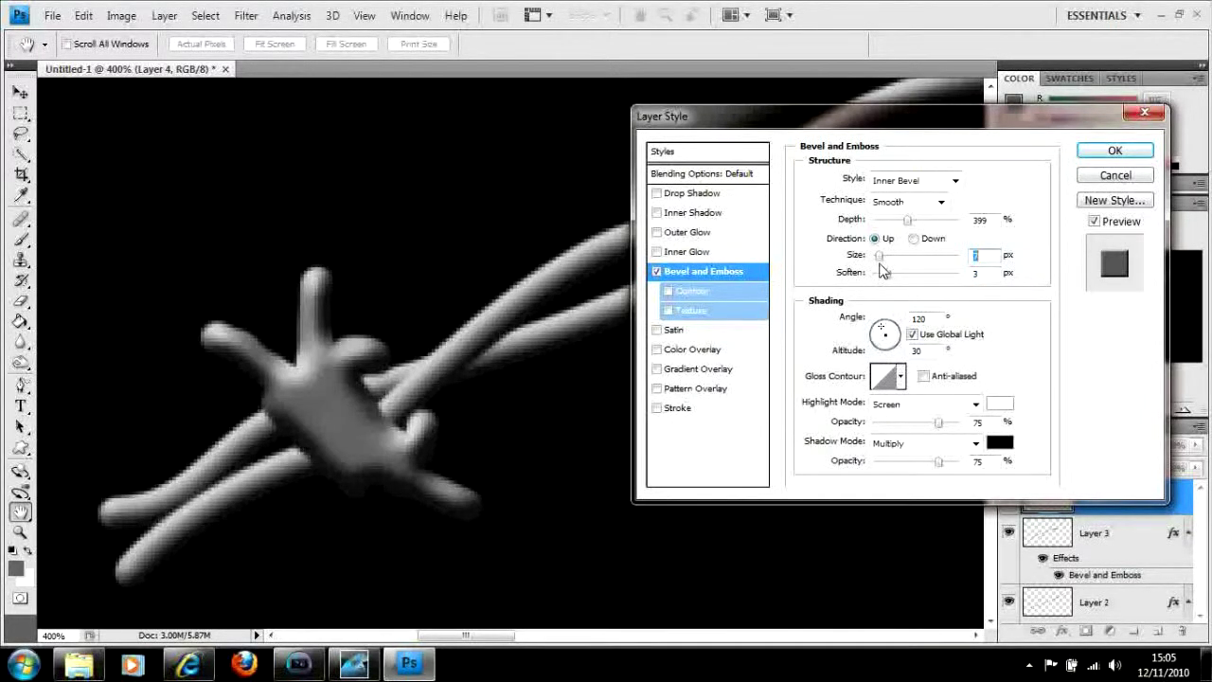
pyautogui.click(1115, 150)
pyautogui.press('b')
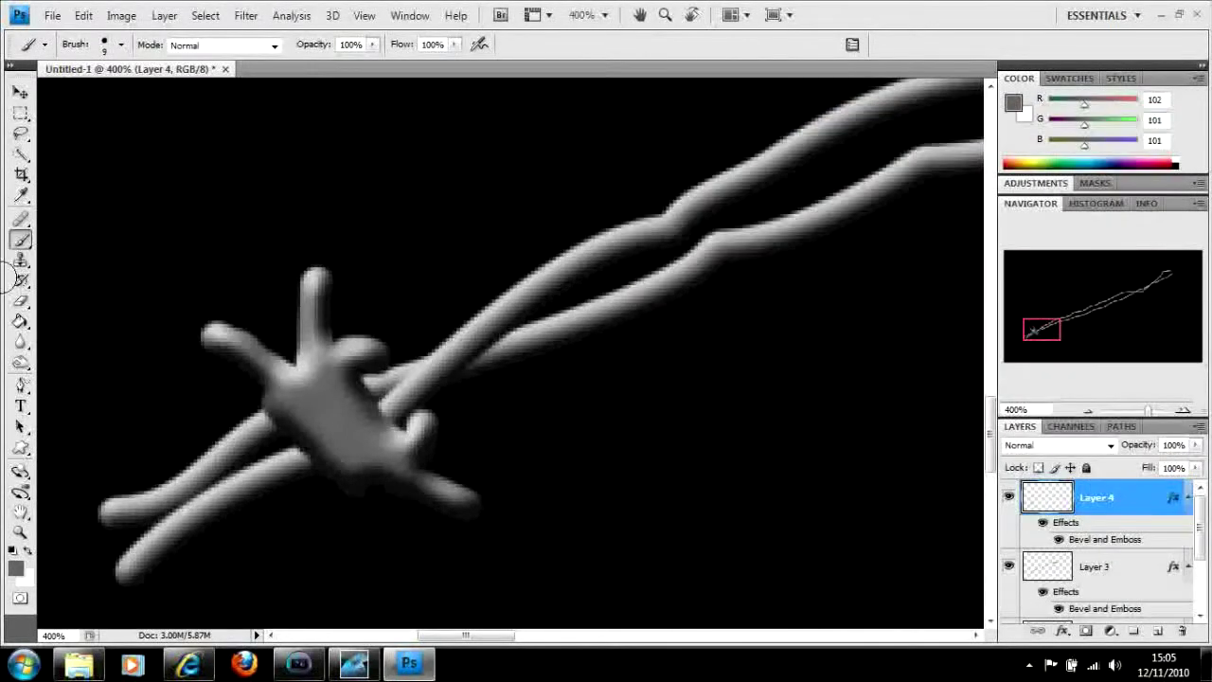
# Switch to a 1 px Eraser and zoom to 500%, centred on the knot
pyautogui.click(20, 301)
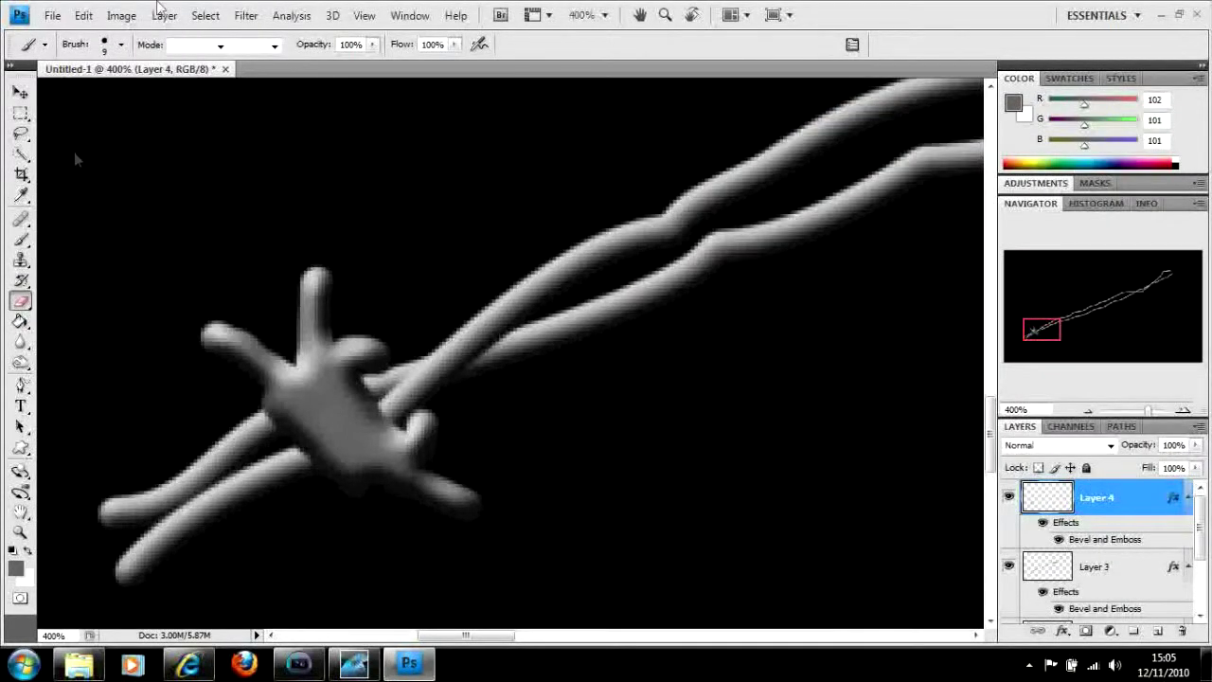
pyautogui.click(120, 45)
pyautogui.click(36, 199)
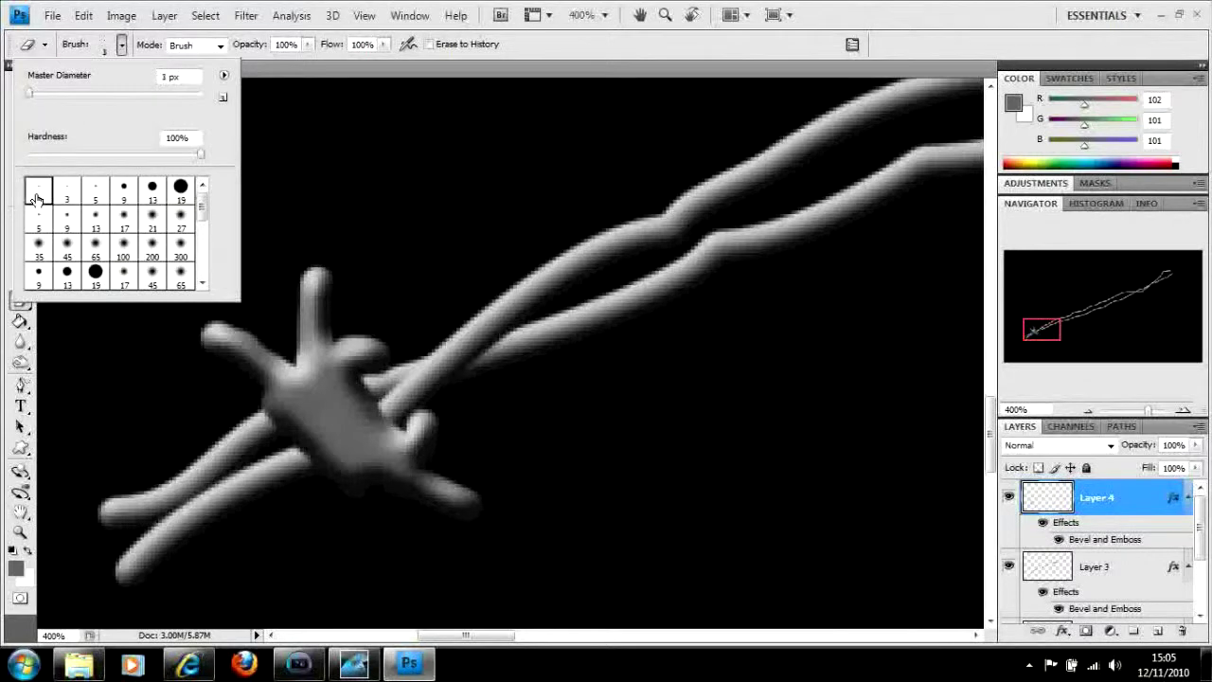
pyautogui.click(1185, 415)
pyautogui.click(1185, 415)
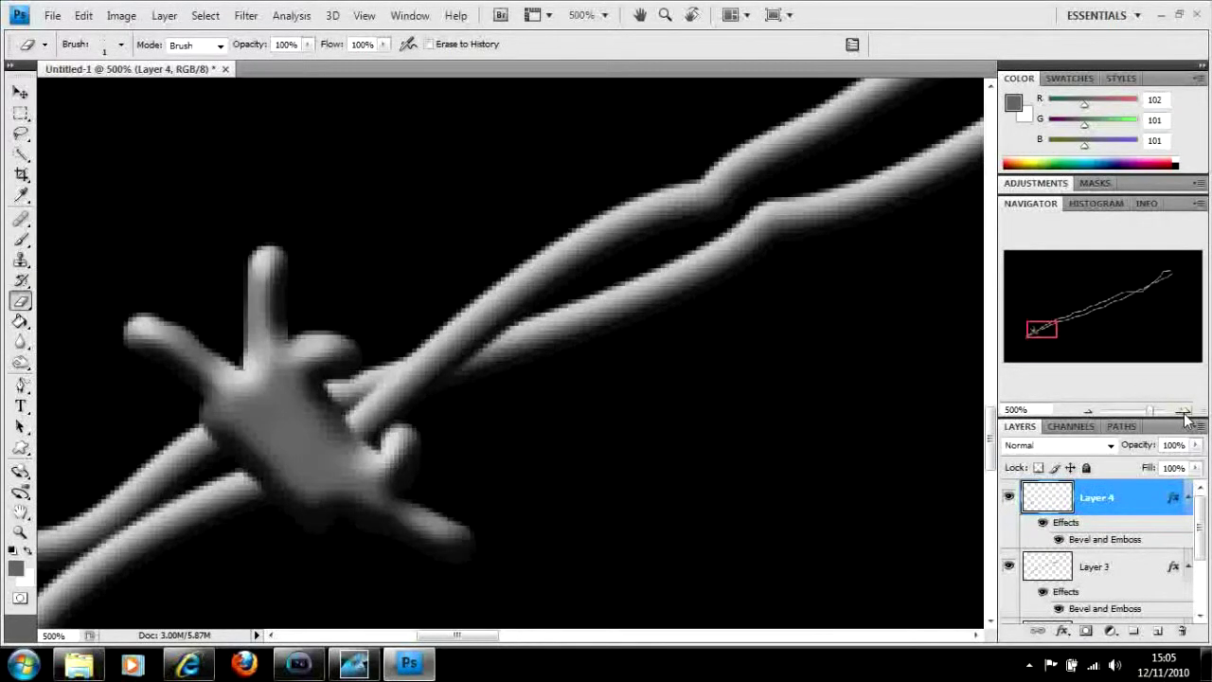
pyautogui.moveTo(1045, 331); pyautogui.dragTo(1039, 336)
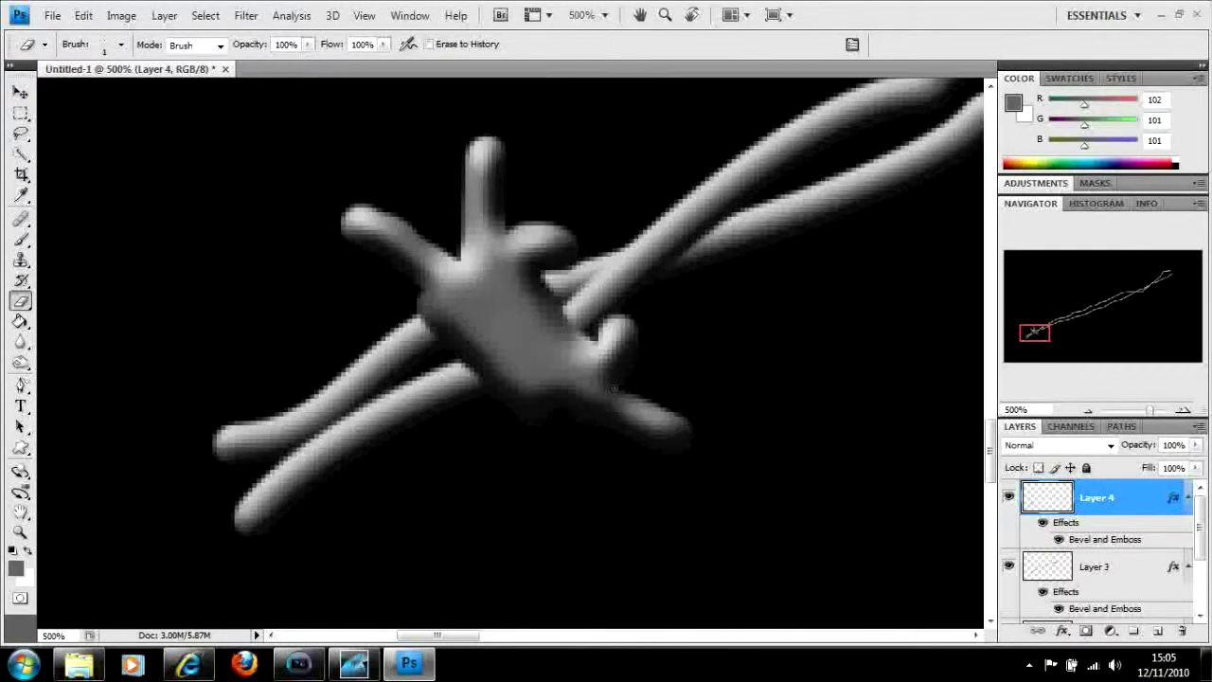
# Erase thin dark grooves across the knot body and the upper-left arm
pyautogui.moveTo(606, 383); pyautogui.dragTo(570, 361)
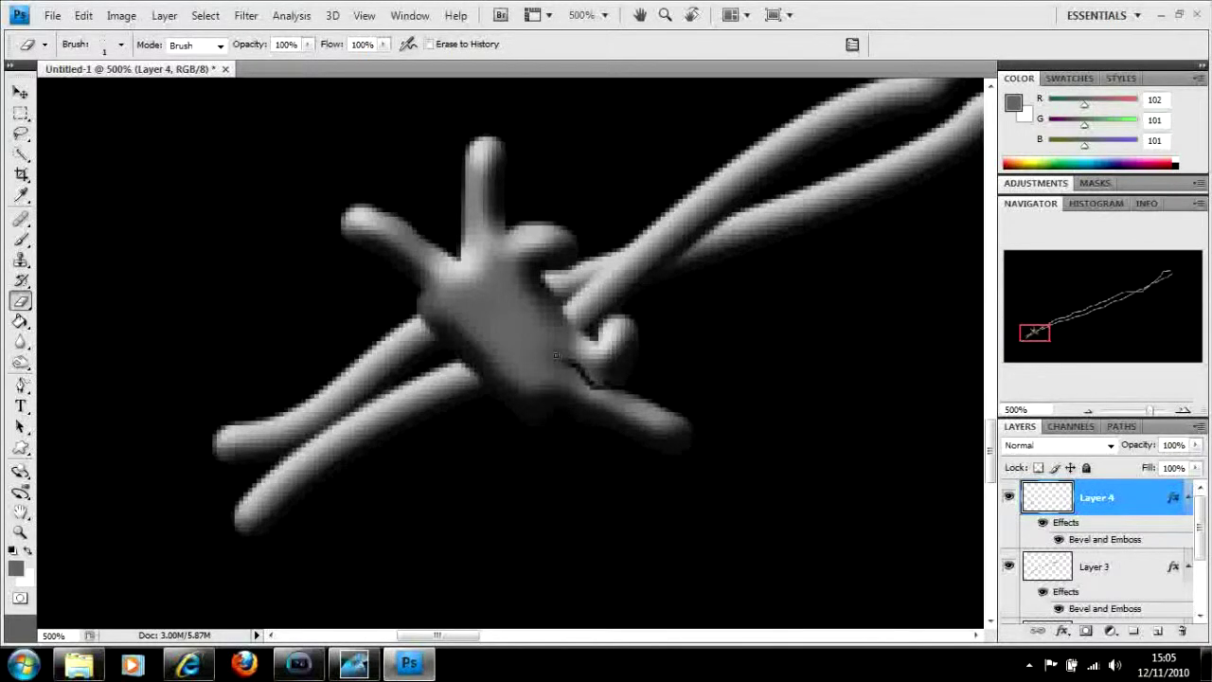
pyautogui.moveTo(542, 341)
pyautogui.mouseDown()
pyautogui.moveTo(503, 283)
pyautogui.moveTo(510, 238)
pyautogui.mouseUp()
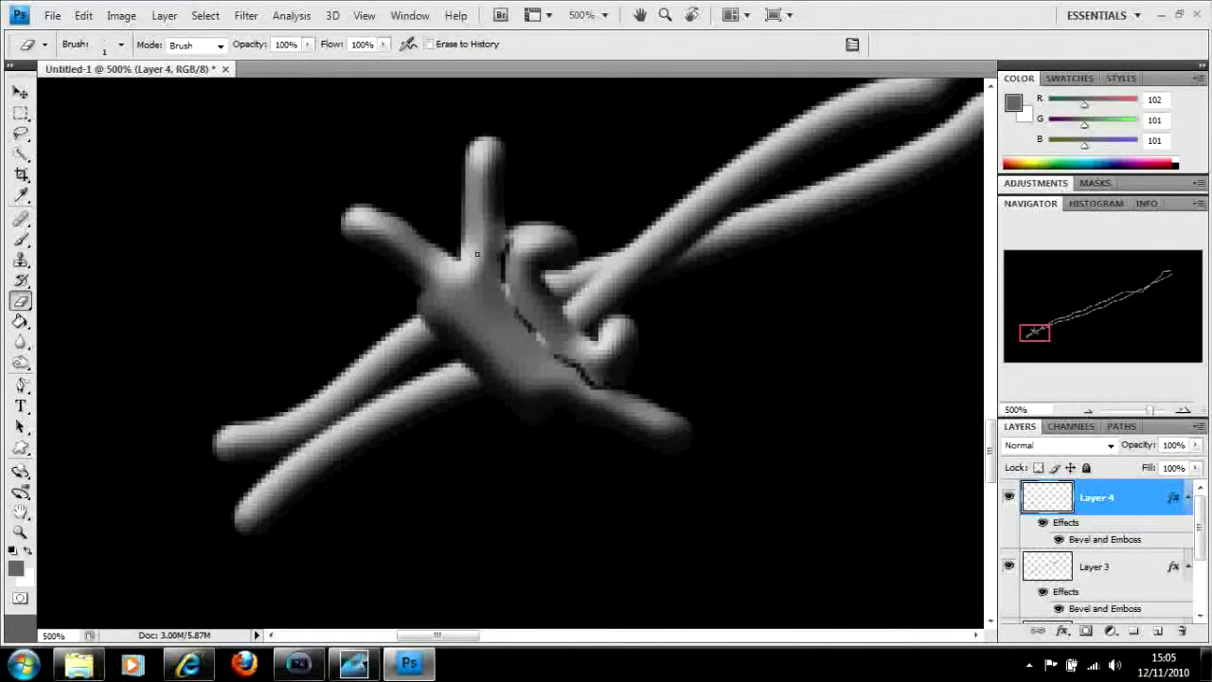
pyautogui.moveTo(477, 254)
pyautogui.mouseDown()
pyautogui.moveTo(466, 261)
pyautogui.moveTo(474, 307)
pyautogui.moveTo(563, 410)
pyautogui.moveTo(606, 377)
pyautogui.moveTo(592, 374)
pyautogui.mouseUp()
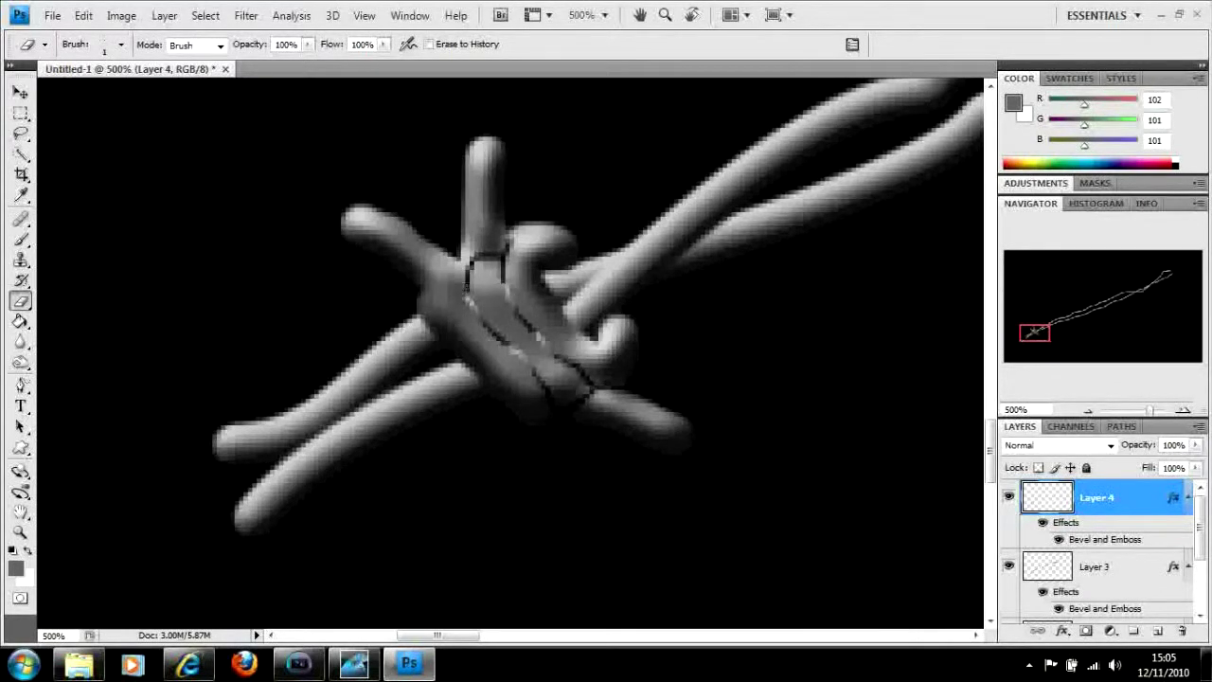
pyautogui.moveTo(466, 281); pyautogui.dragTo(423, 284)
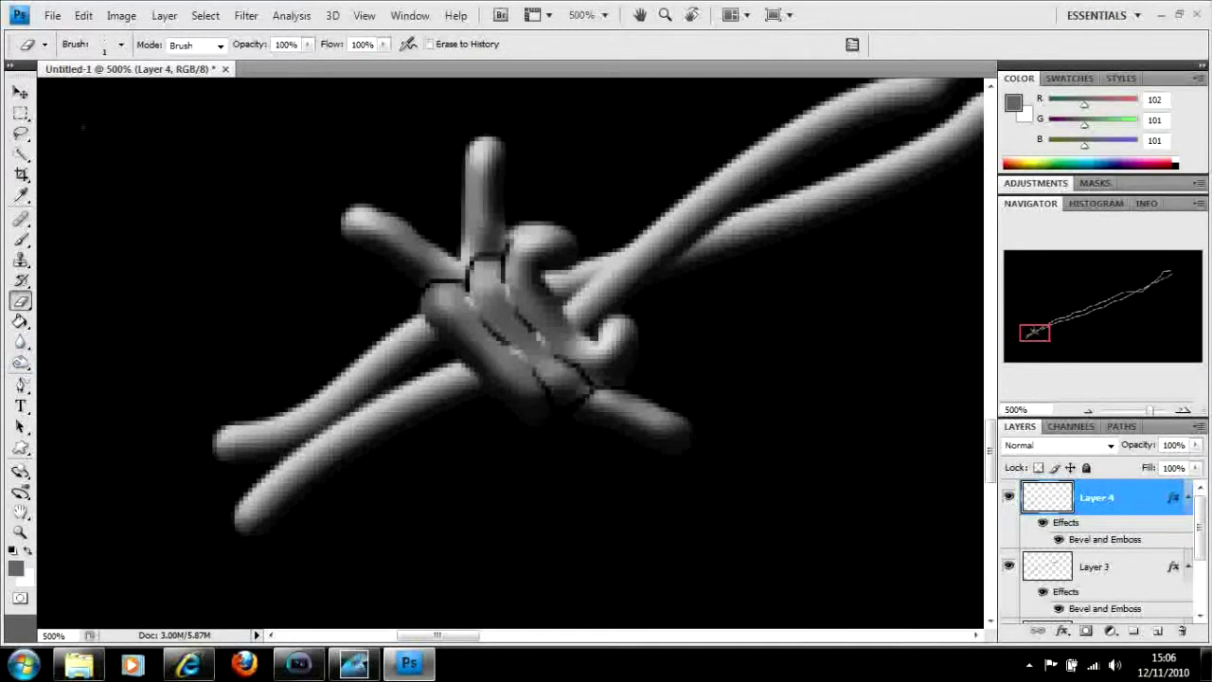
# With a 3 px eraser tip, sharpen the vertical spike into a point
pyautogui.click(121, 44)
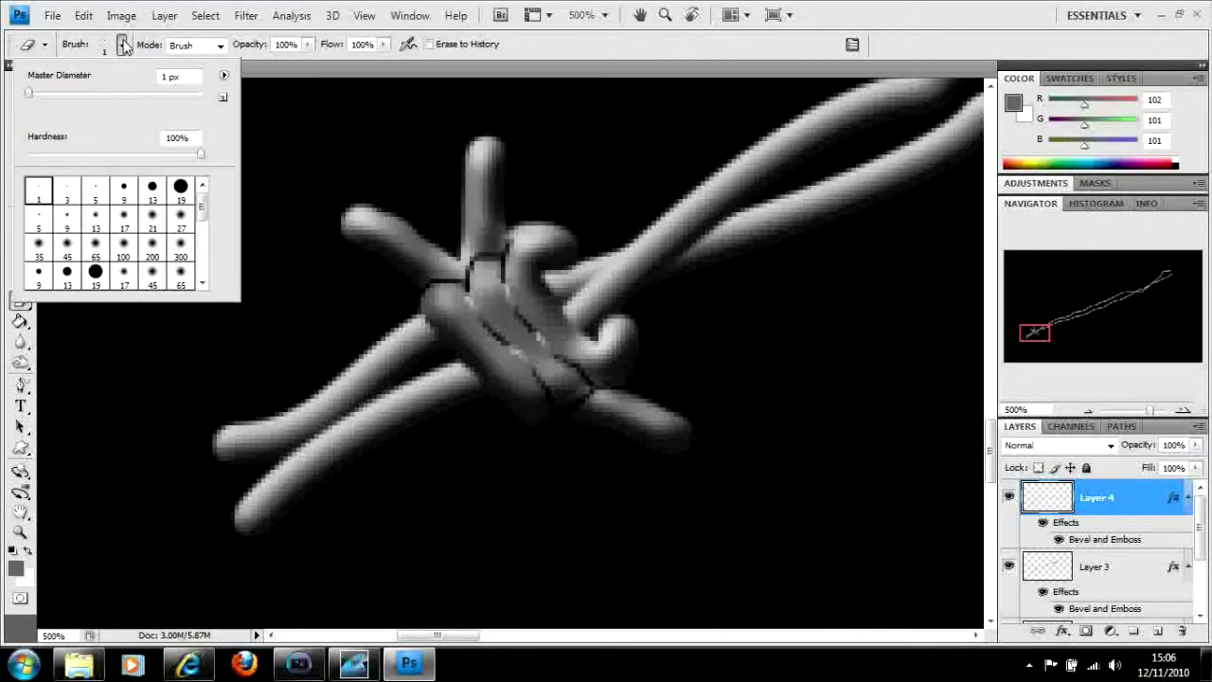
pyautogui.click(67, 195)
pyautogui.click(513, 178)
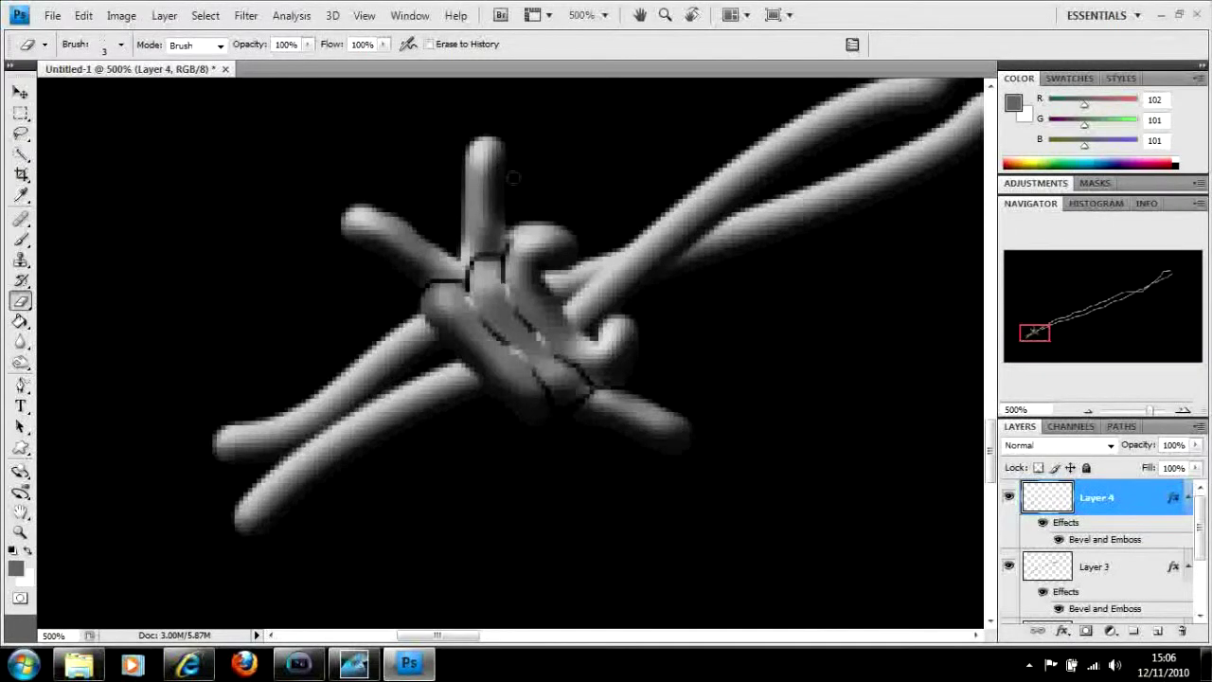
pyautogui.moveTo(496, 147); pyautogui.dragTo(491, 130)
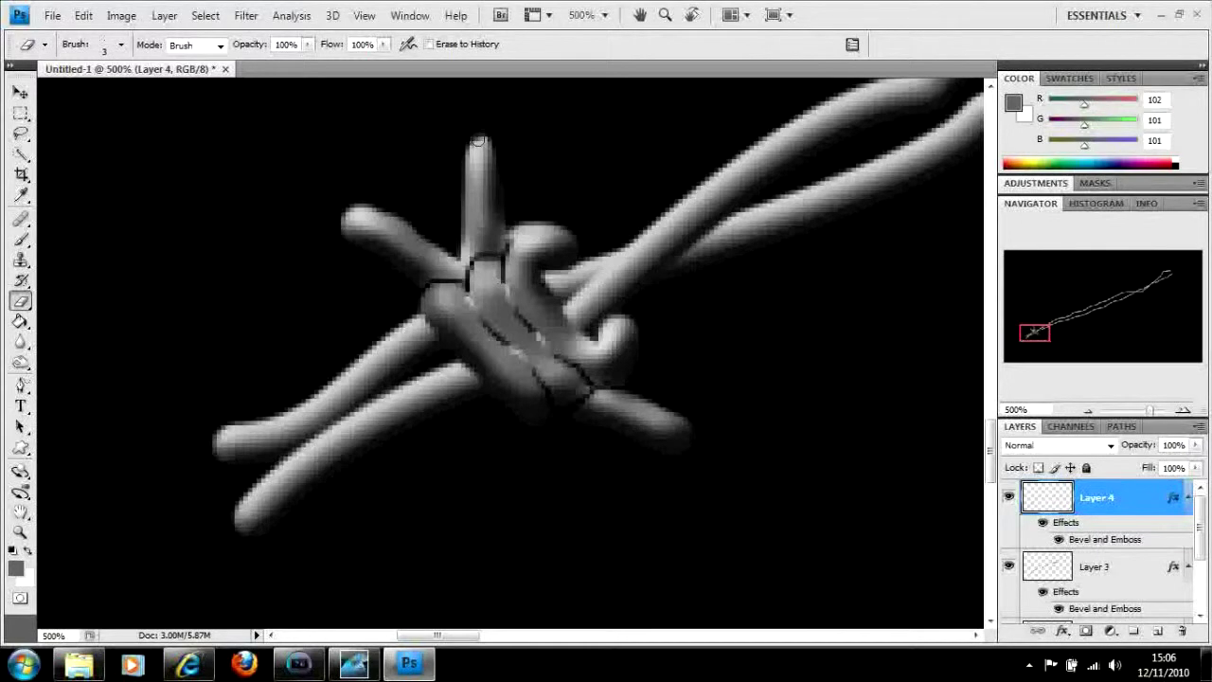
pyautogui.moveTo(475, 144); pyautogui.dragTo(456, 180)
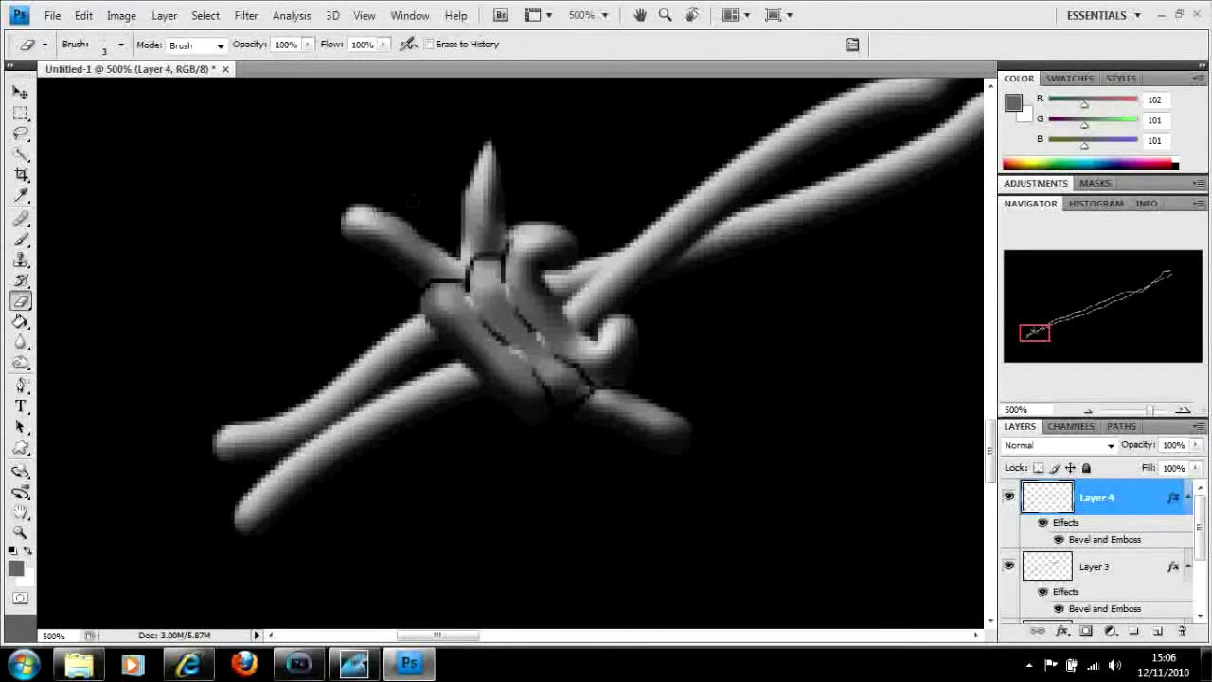
# Erase the left and lower-right barb arms into points and duplicate the barb layer
pyautogui.moveTo(406, 210)
pyautogui.mouseDown()
pyautogui.moveTo(358, 212)
pyautogui.moveTo(382, 207)
pyautogui.moveTo(363, 209)
pyautogui.moveTo(377, 263)
pyautogui.moveTo(330, 201)
pyautogui.mouseUp()
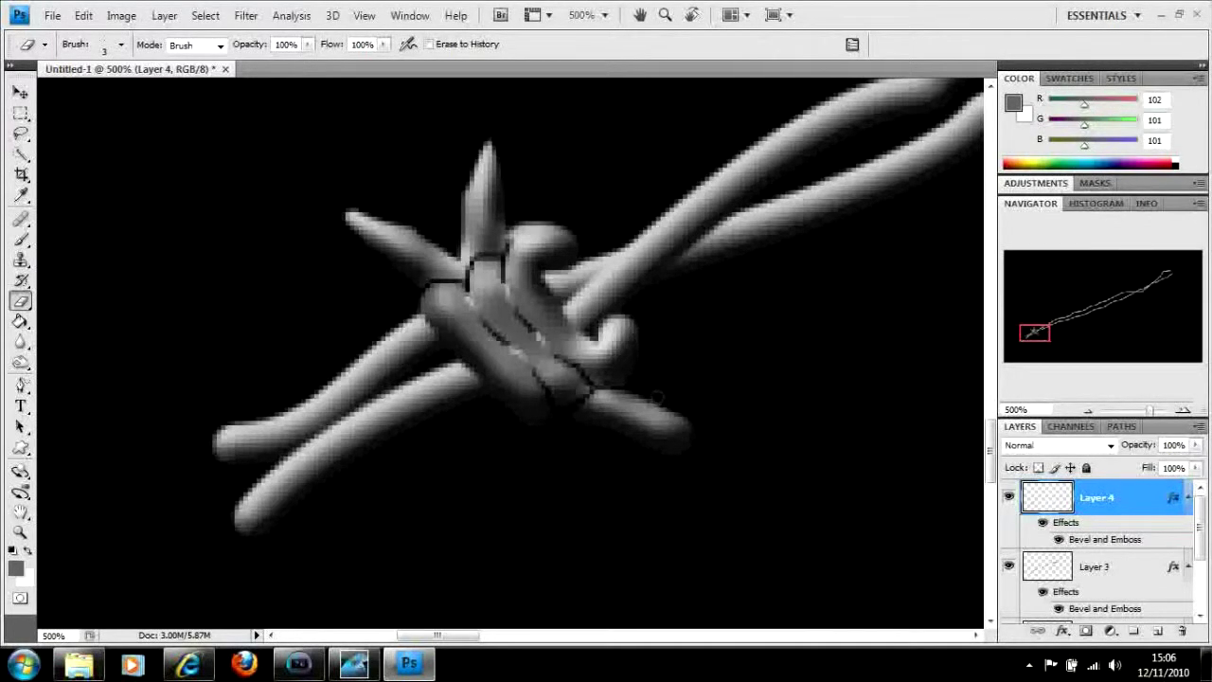
pyautogui.moveTo(660, 419)
pyautogui.mouseDown()
pyautogui.moveTo(729, 469)
pyautogui.moveTo(671, 419)
pyautogui.moveTo(701, 440)
pyautogui.moveTo(658, 449)
pyautogui.mouseUp()
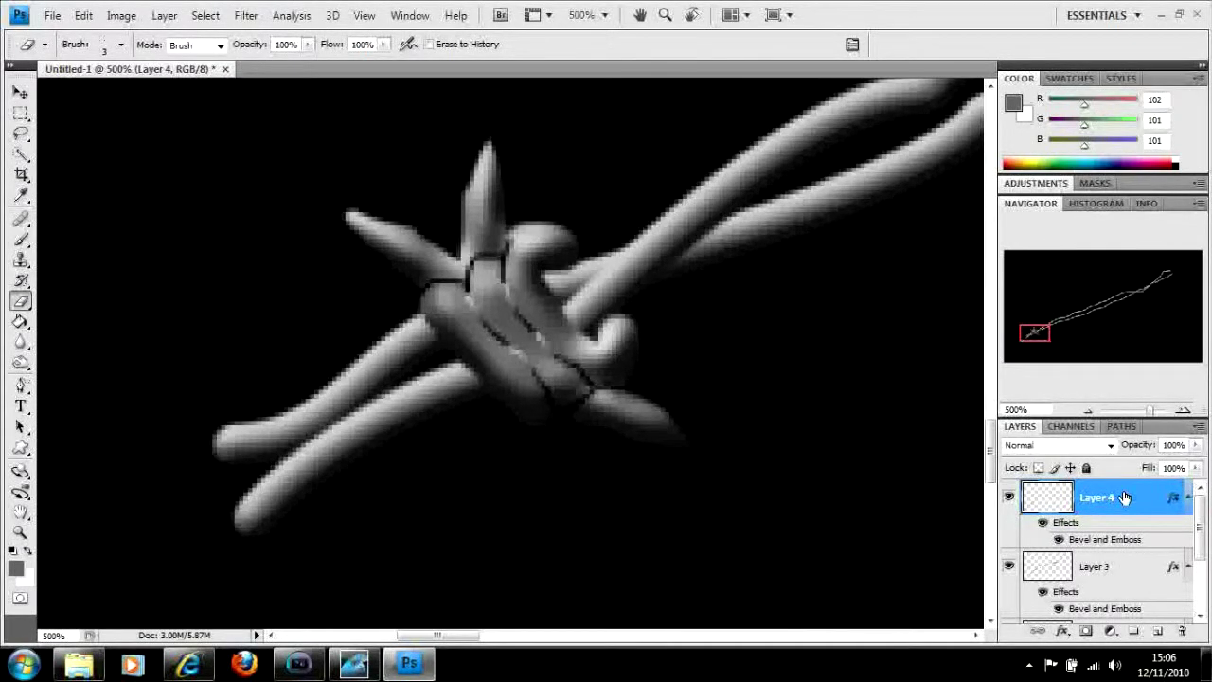
pyautogui.moveTo(1125, 497); pyautogui.dragTo(1160, 632)
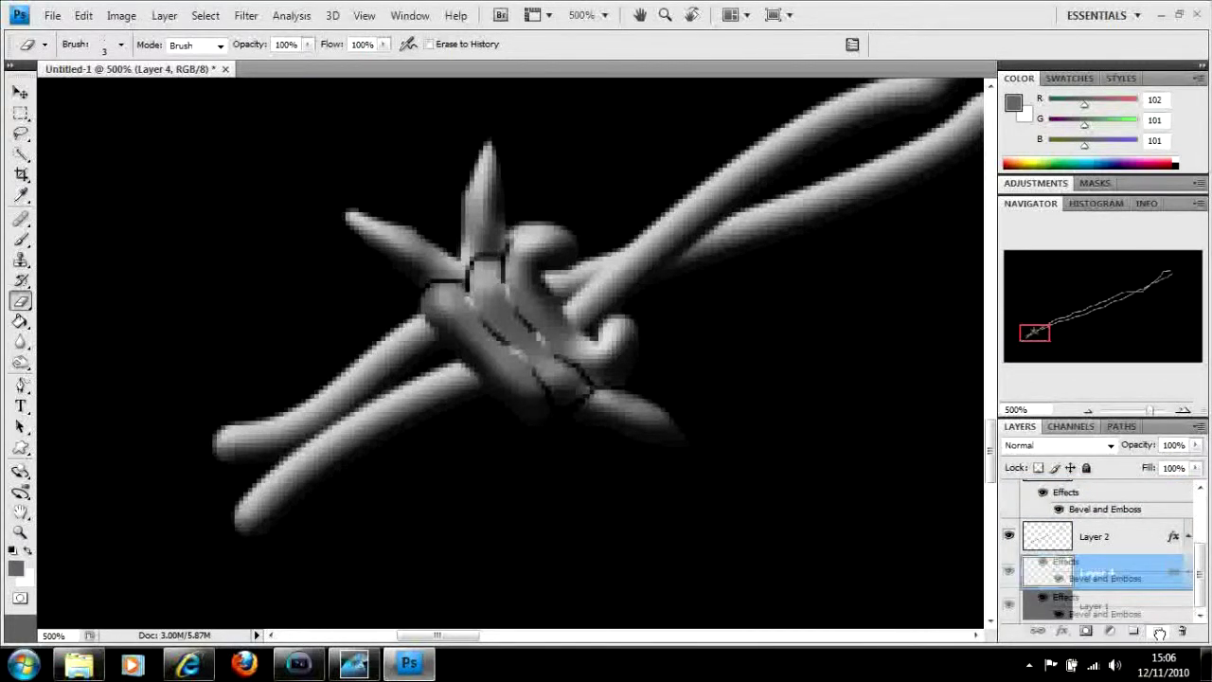
# Duplicate the barb layer, flip the copy vertically, rotate it 161° and nudge it down over the original
pyautogui.moveTo(1160, 633); pyautogui.dragTo(1160, 635)
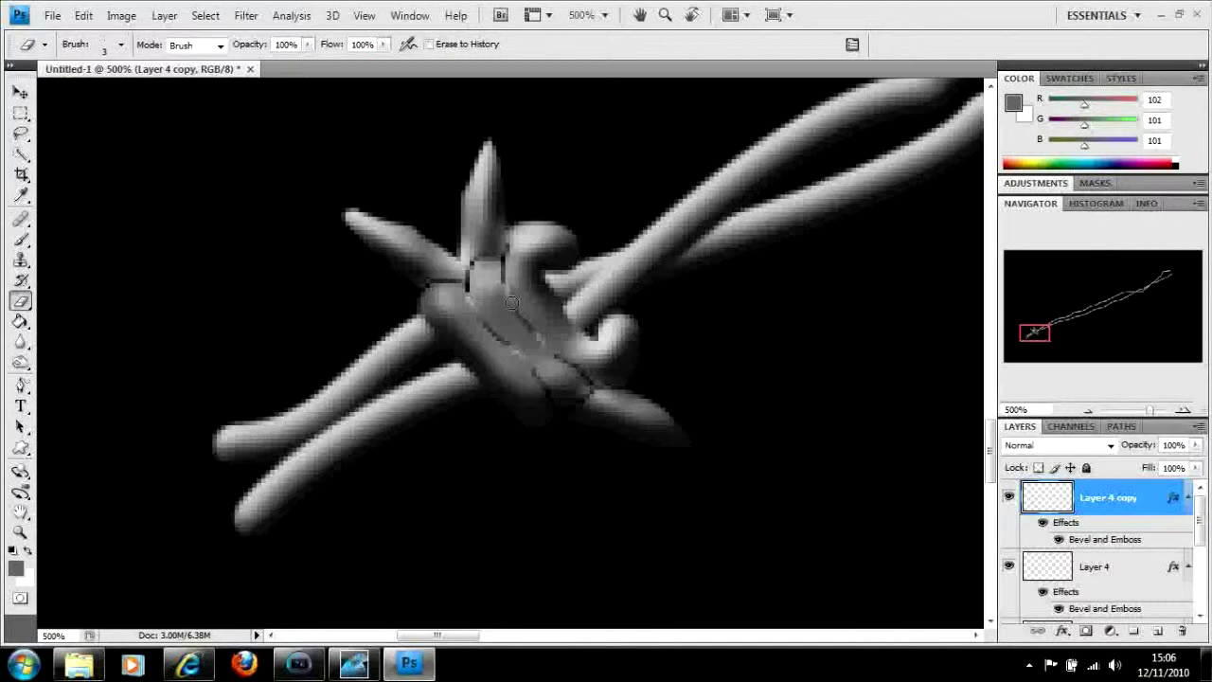
pyautogui.hotkey('ctrl', 't')
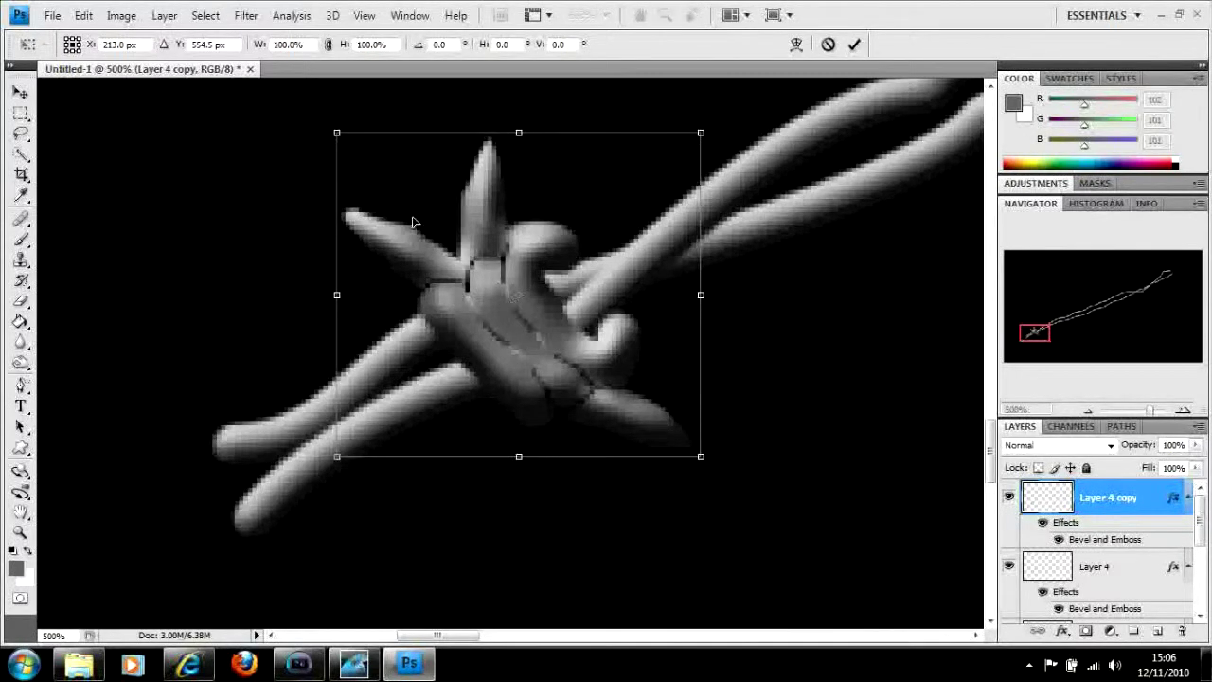
pyautogui.rightClick(579, 257)
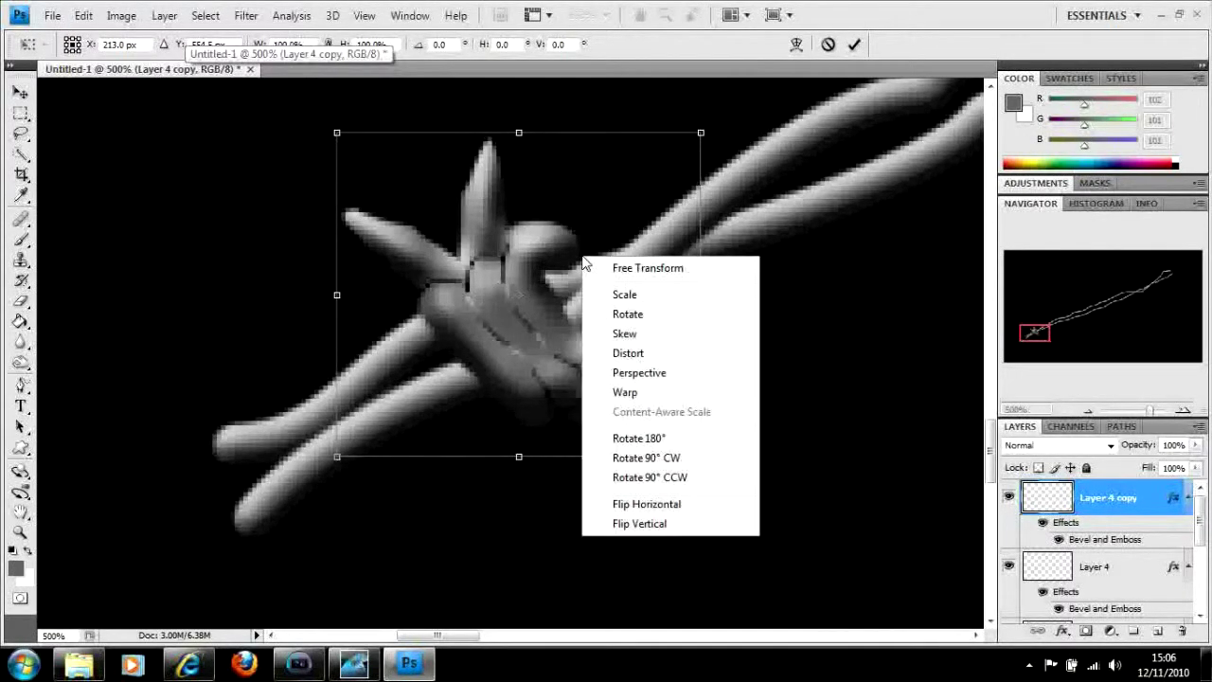
pyautogui.click(640, 524)
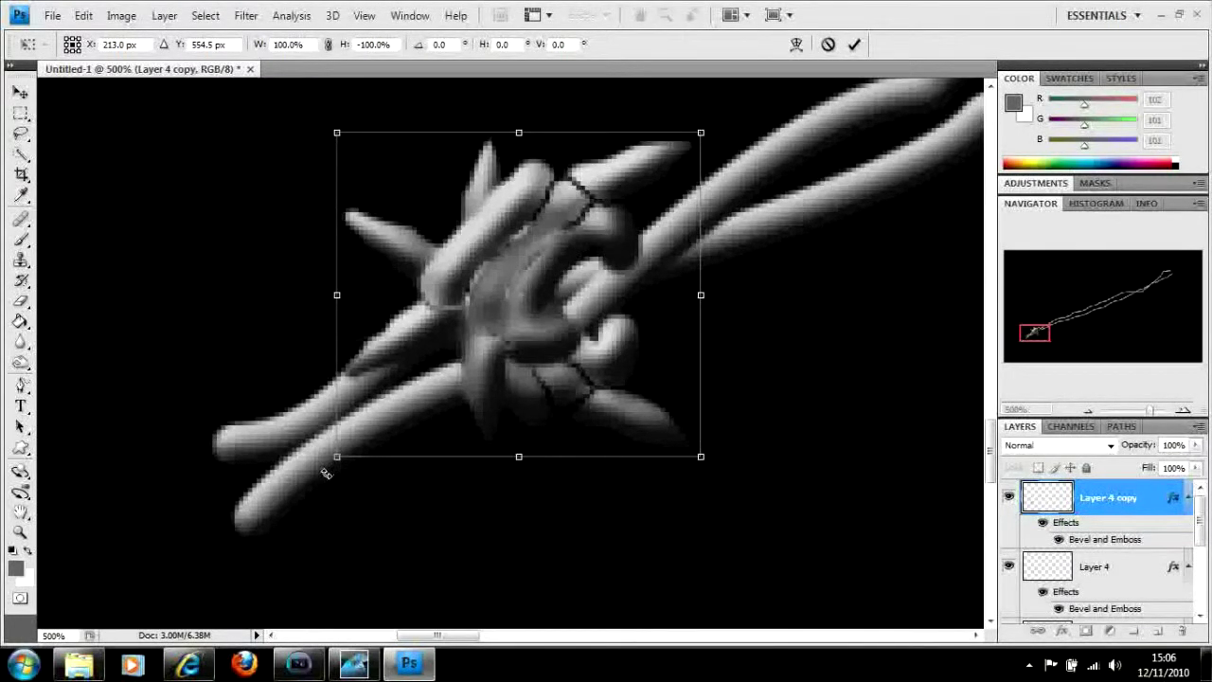
pyautogui.moveTo(325, 473); pyautogui.dragTo(398, 518)
pyautogui.press('Down')
pyautogui.press('Down')
pyautogui.press('Down')
pyautogui.press('Down')
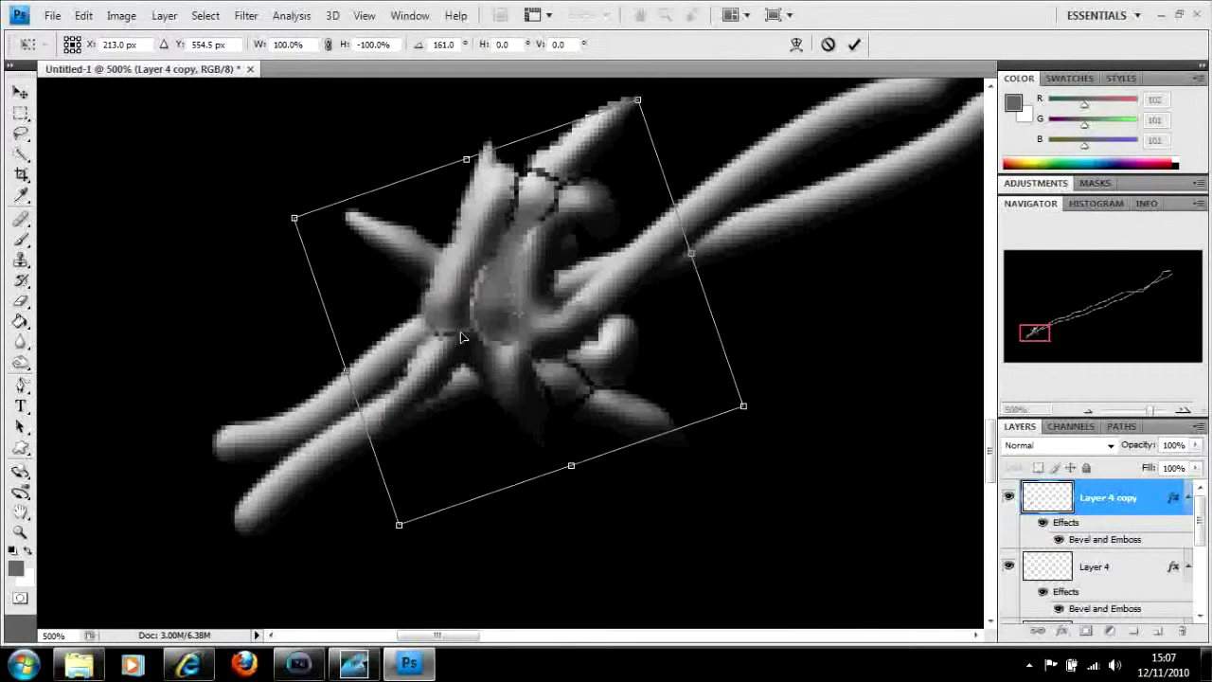
pyautogui.press('Down')
pyautogui.press('Down')
pyautogui.press('Down')
pyautogui.press('Down')
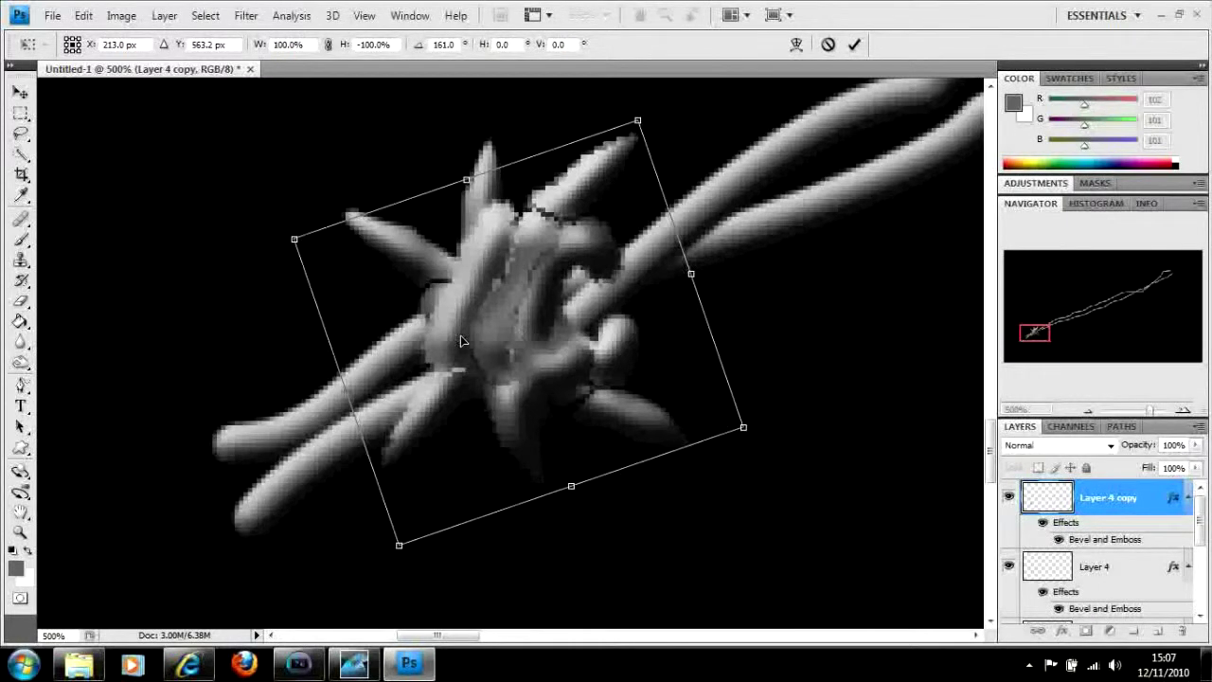
pyautogui.press('Down')
pyautogui.press('Down')
pyautogui.press('Down')
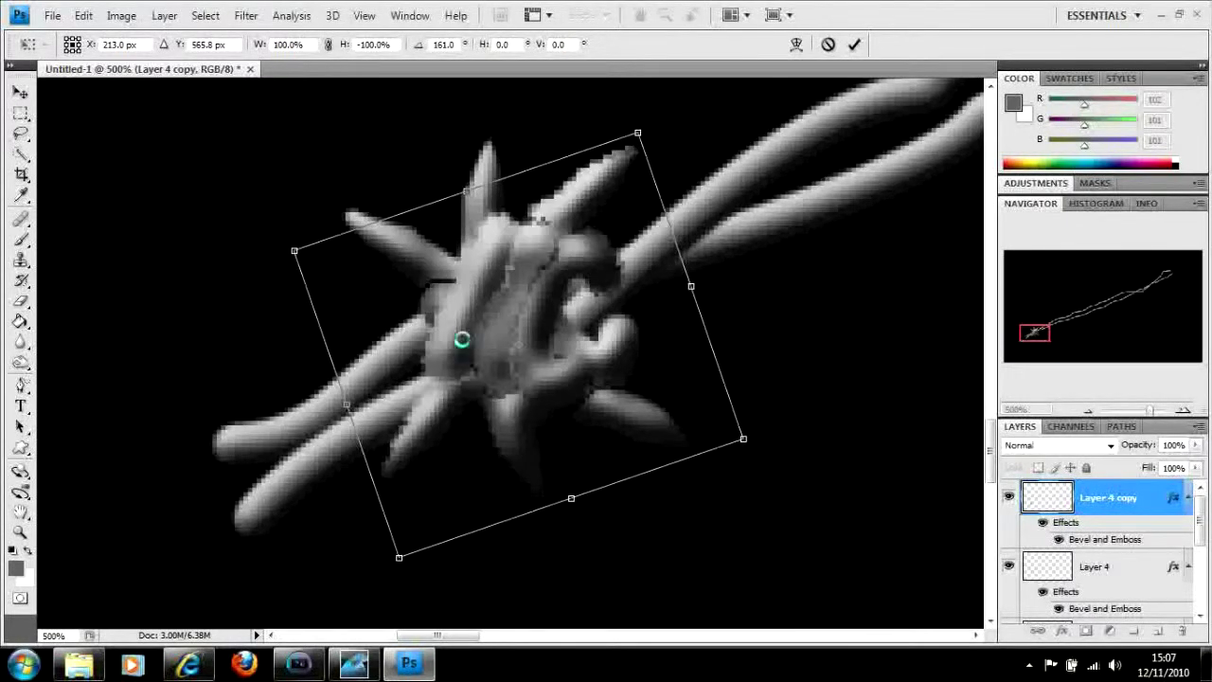
pyautogui.press('e')
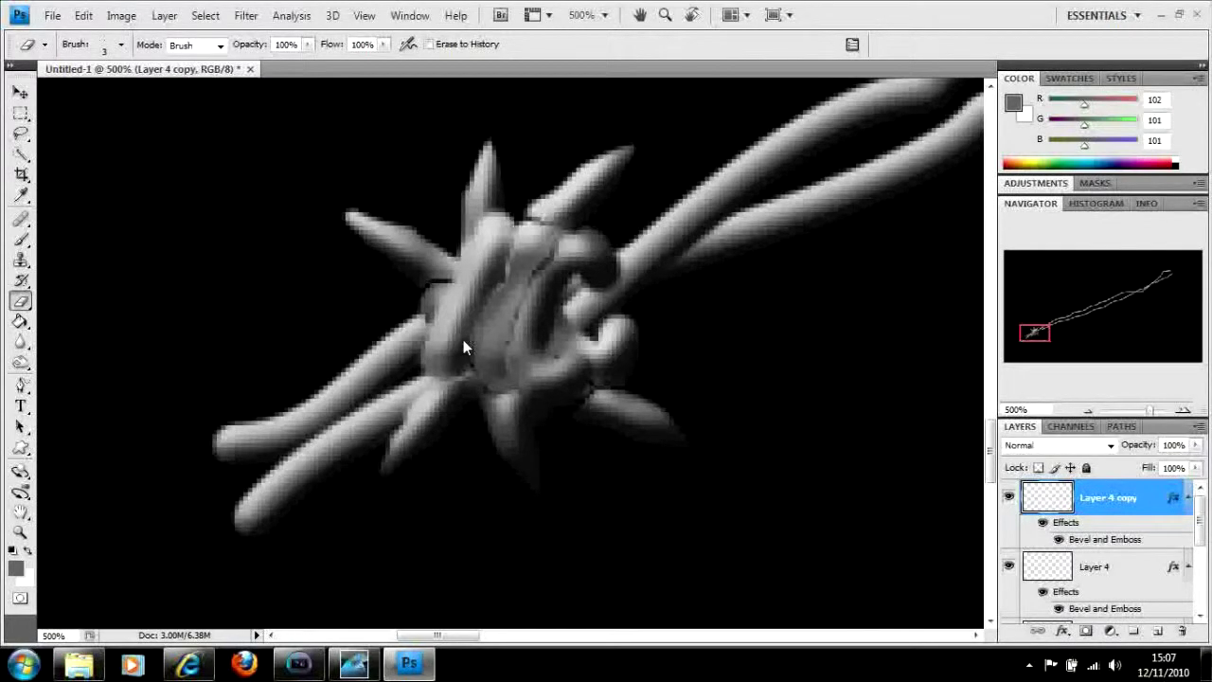
pyautogui.moveTo(1201, 519); pyautogui.dragTo(1203, 566)
pyautogui.click(1009, 500)
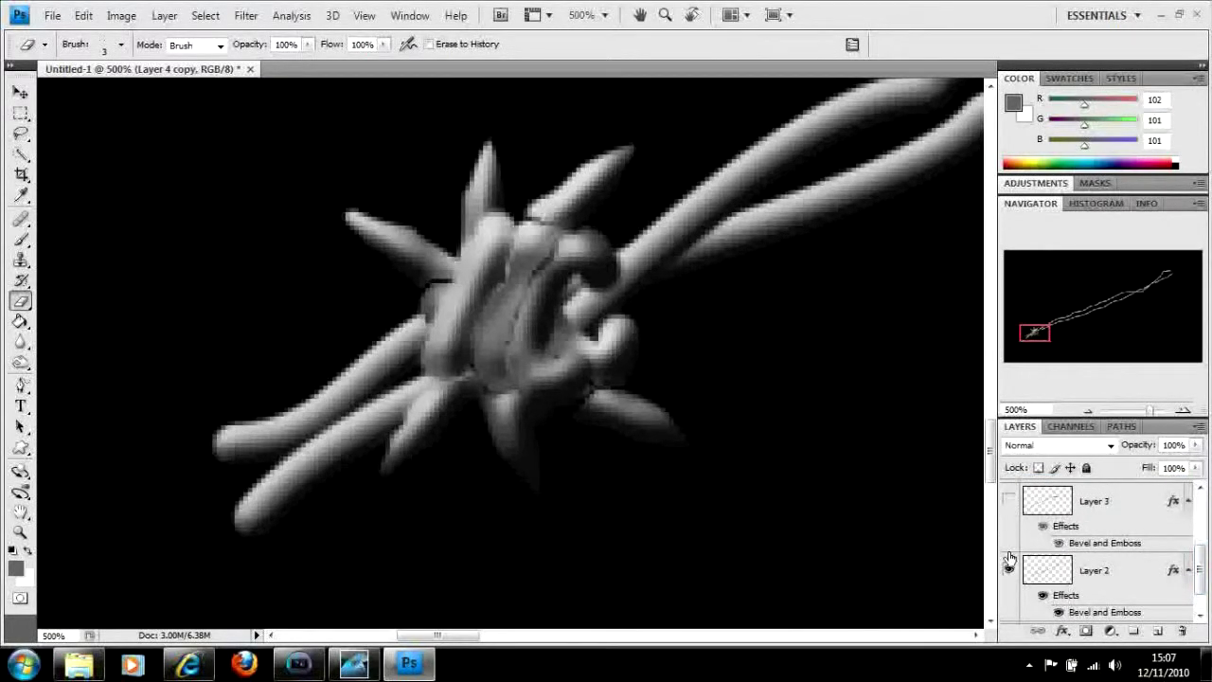
pyautogui.click(1010, 566)
pyautogui.moveTo(1201, 568); pyautogui.dragTo(1203, 593)
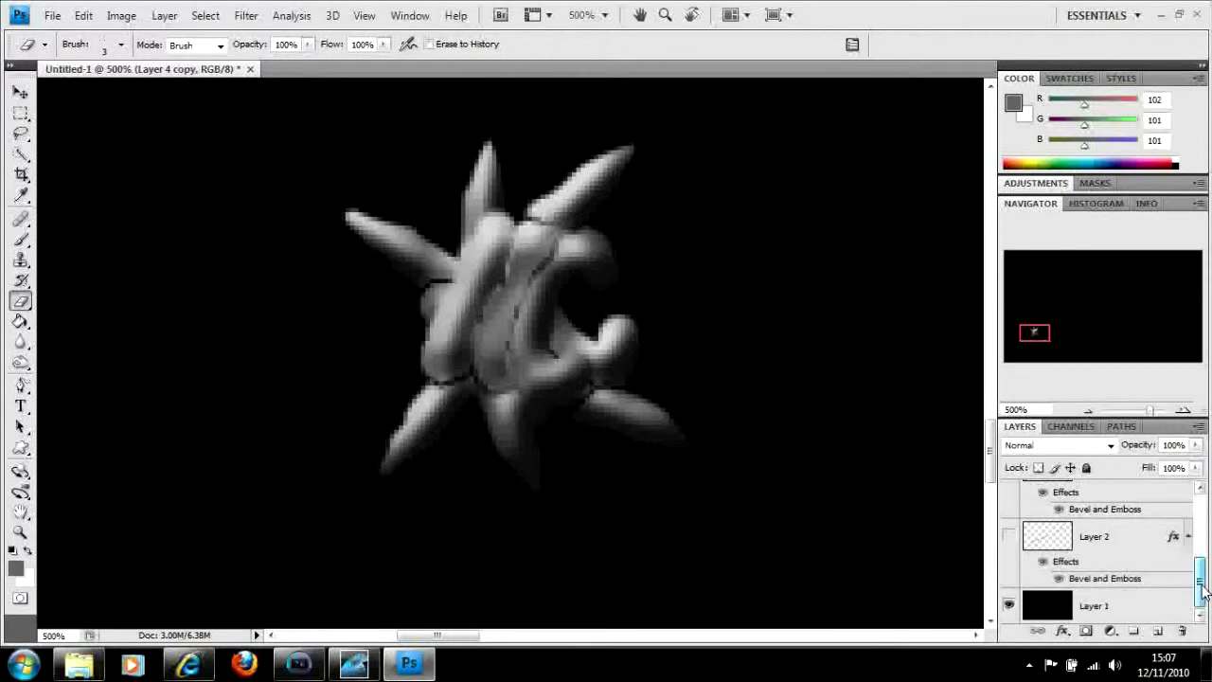
pyautogui.click(1010, 605)
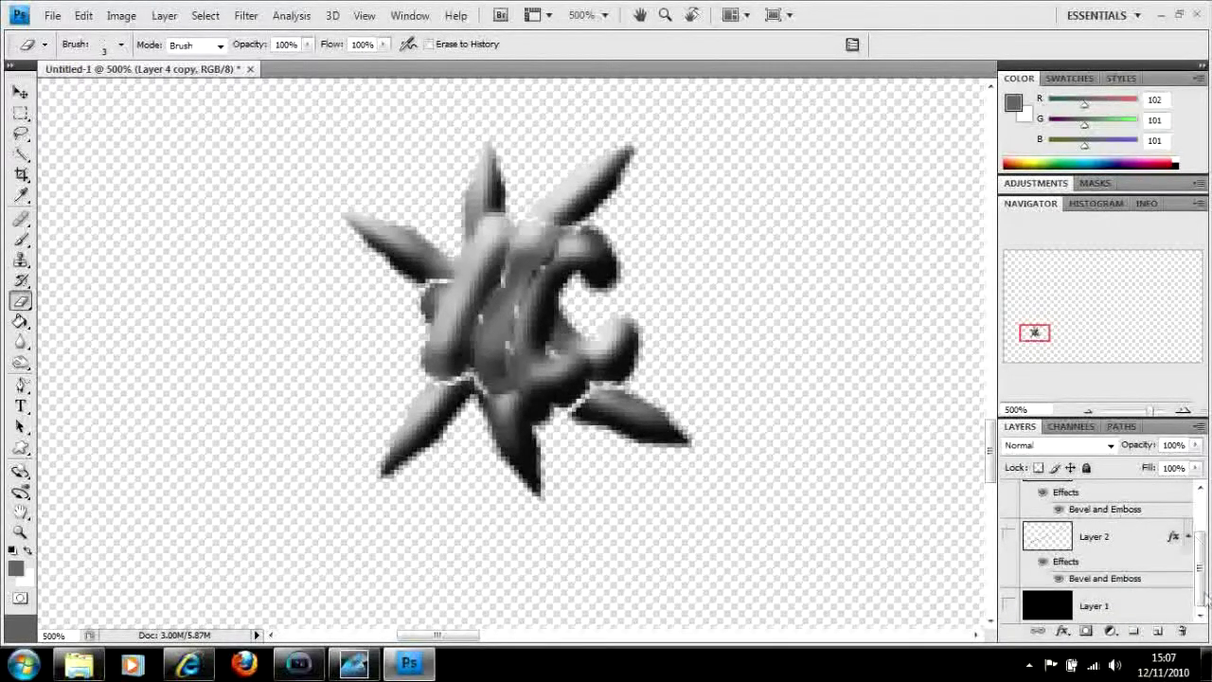
pyautogui.moveTo(1199, 586); pyautogui.dragTo(1199, 535)
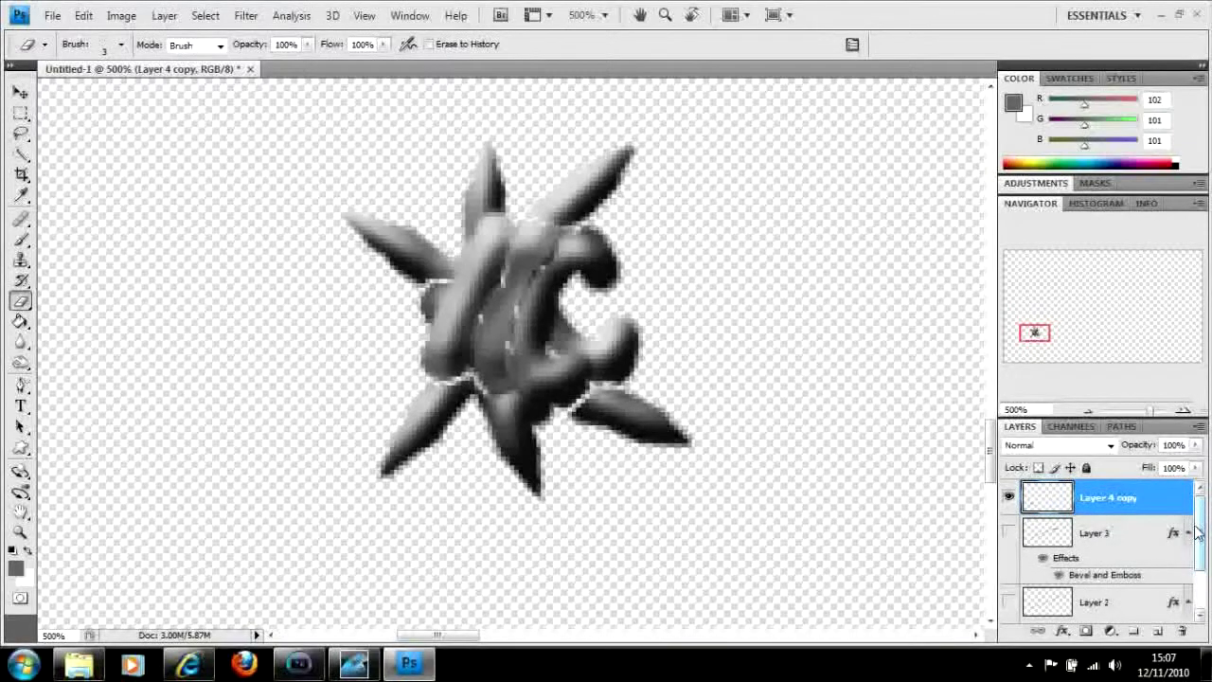
pyautogui.click(1009, 532)
pyautogui.click(1008, 601)
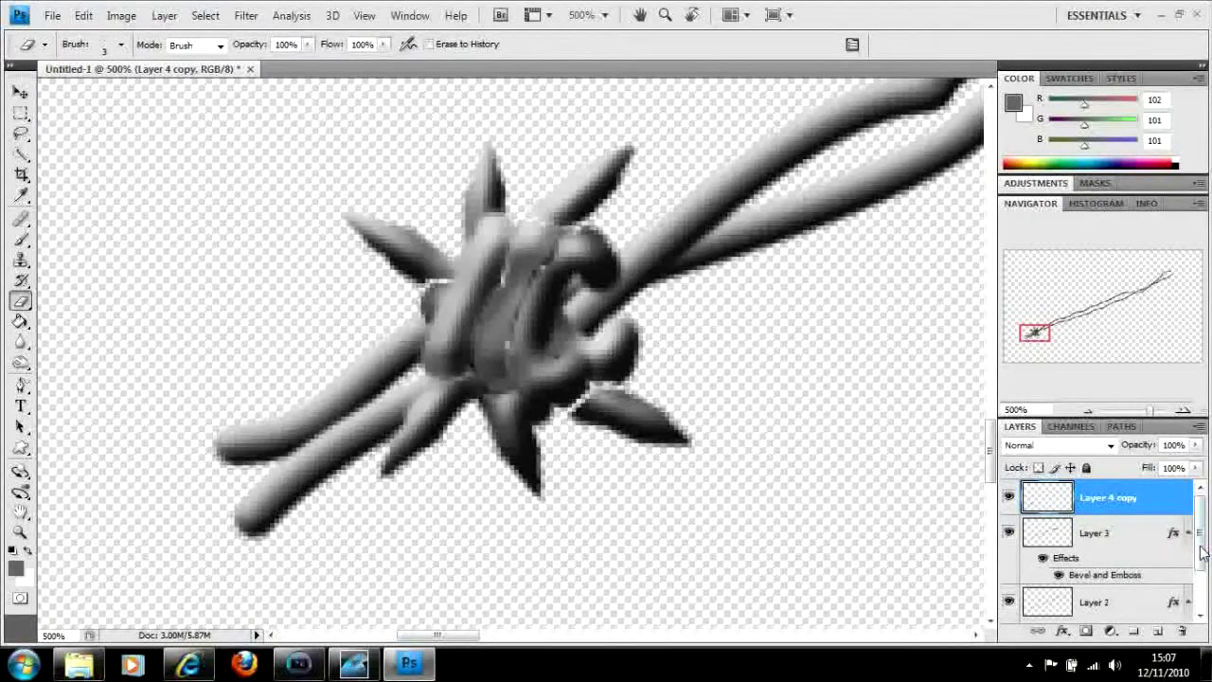
pyautogui.scroll(-2, 1203, 554)
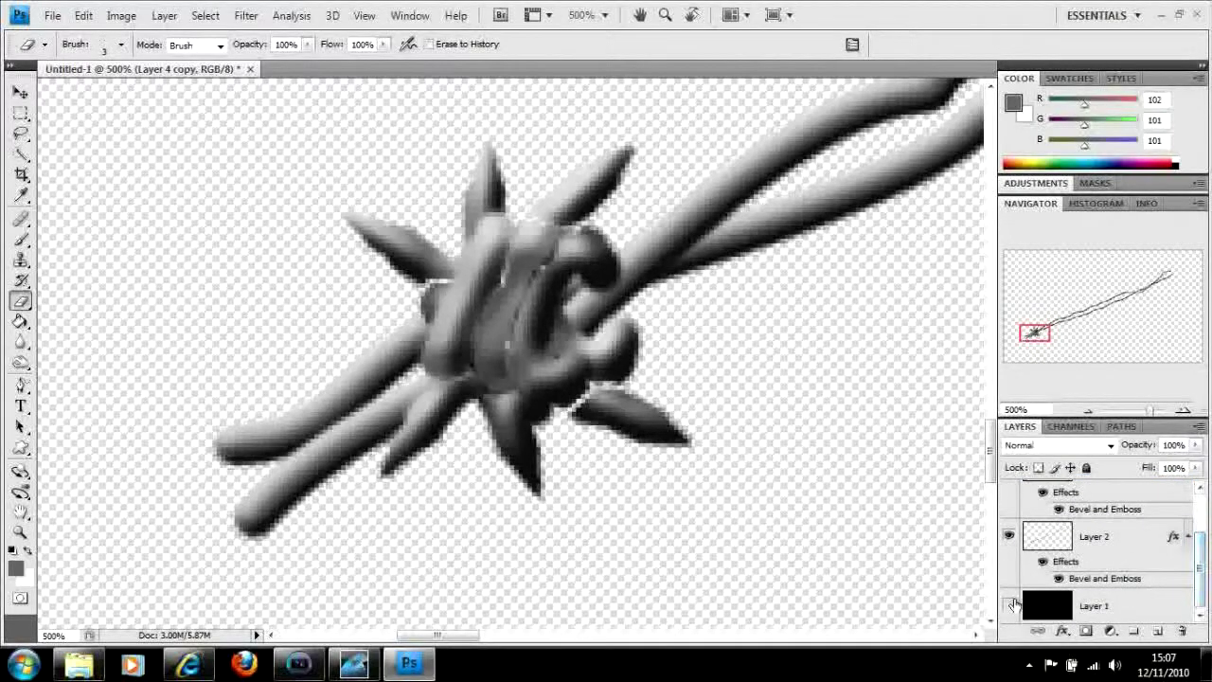
pyautogui.click(1009, 606)
pyautogui.scroll(2, 1201, 568)
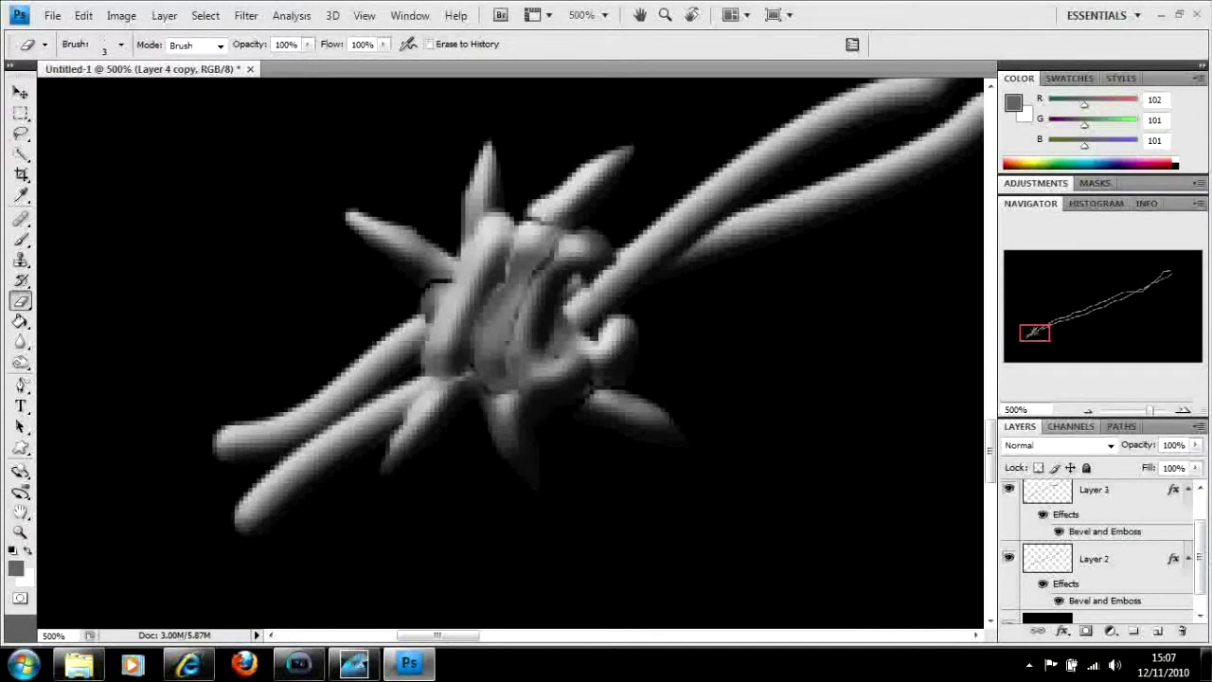
# Duplicate Layer 4 copy into Layer 4 copy 2 and zoom the view out to 200%
pyautogui.scroll(2, 1196, 516)
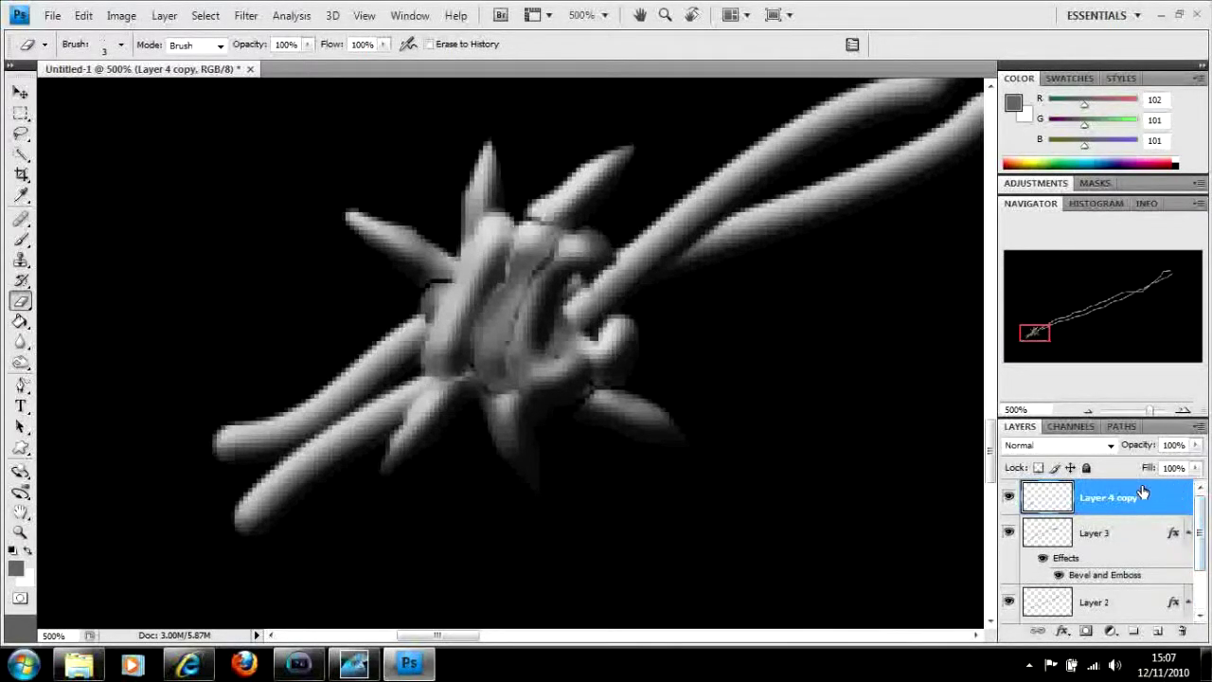
pyautogui.moveTo(1142, 494); pyautogui.dragTo(1158, 630)
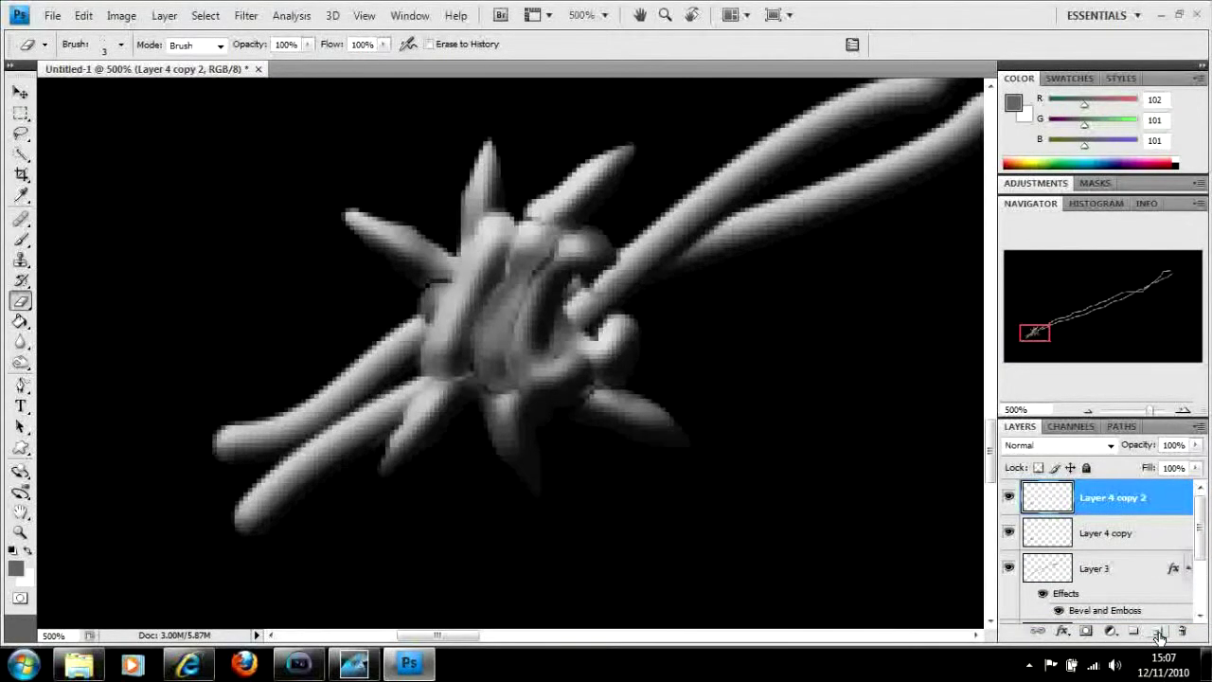
pyautogui.click(1087, 411)
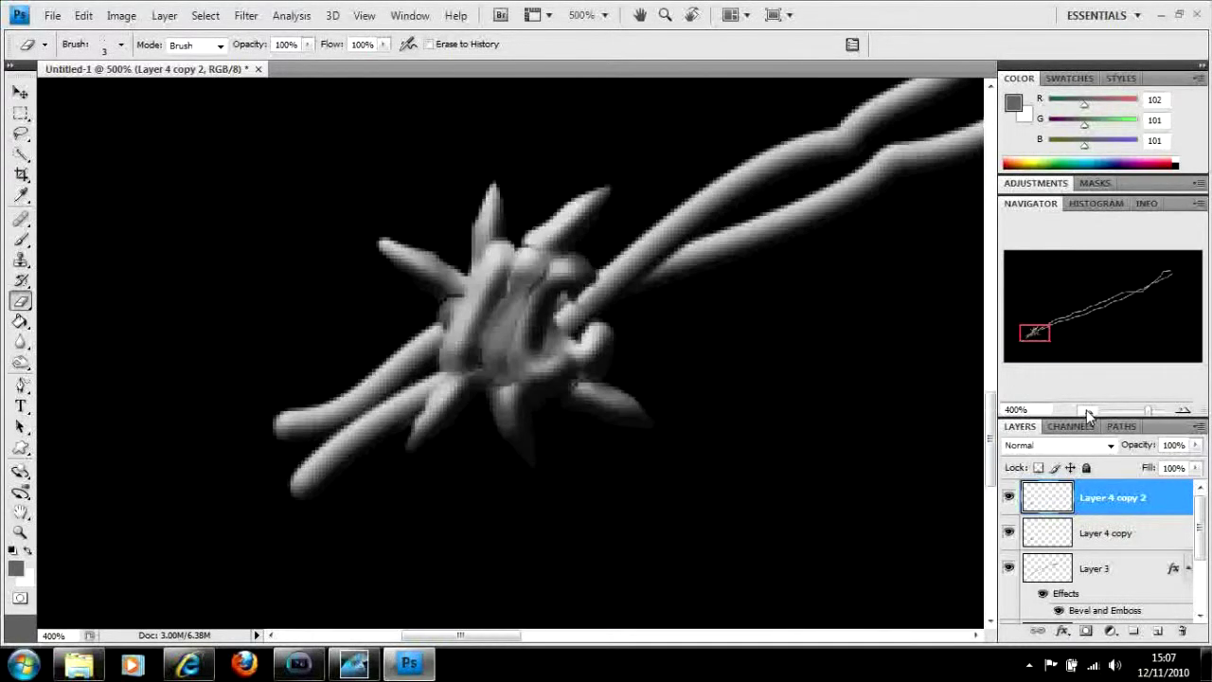
pyautogui.click(1087, 410)
pyautogui.click(1086, 410)
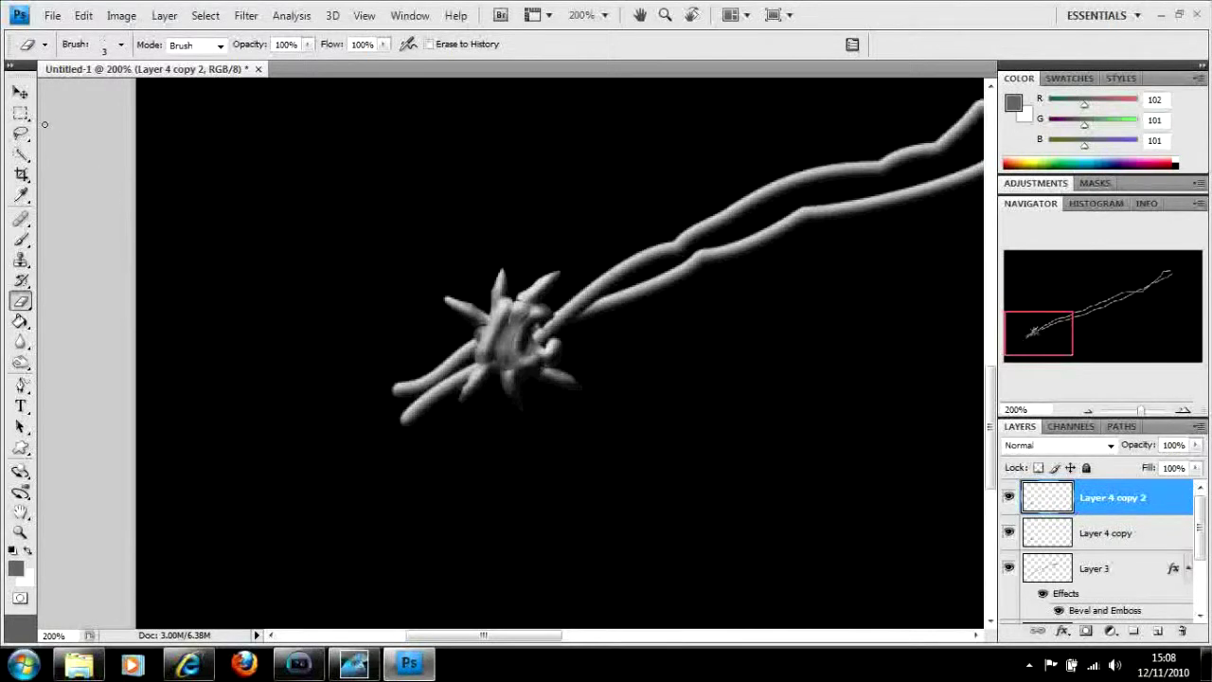
# Move the Layer 4 copy 2 barb up and to the right onto the wire
pyautogui.click(19, 93)
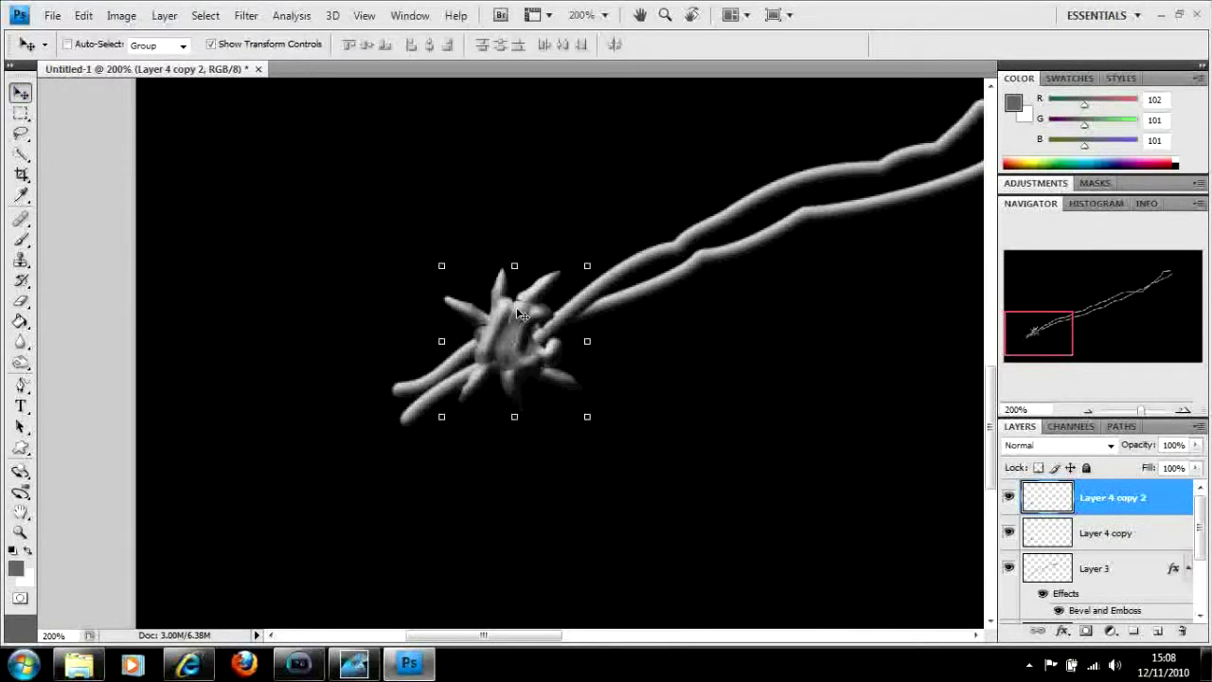
pyautogui.moveTo(519, 314); pyautogui.dragTo(741, 203)
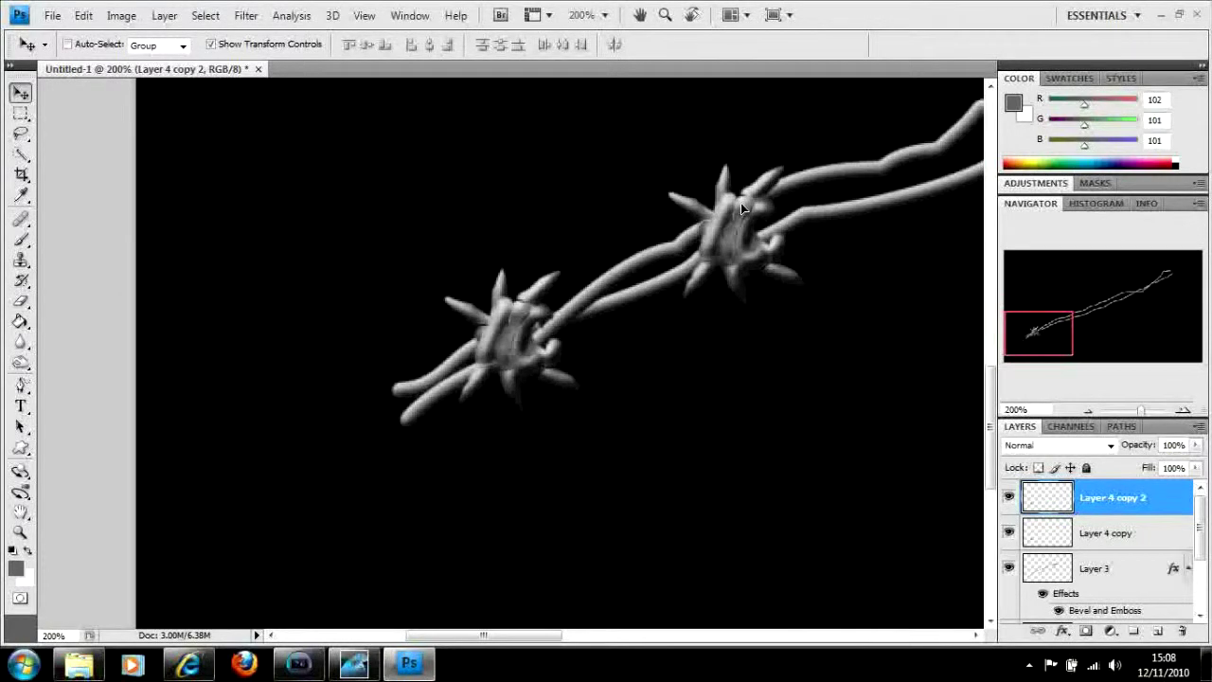
pyautogui.click(741, 203)
pyautogui.hotkey('ctrl', 't')
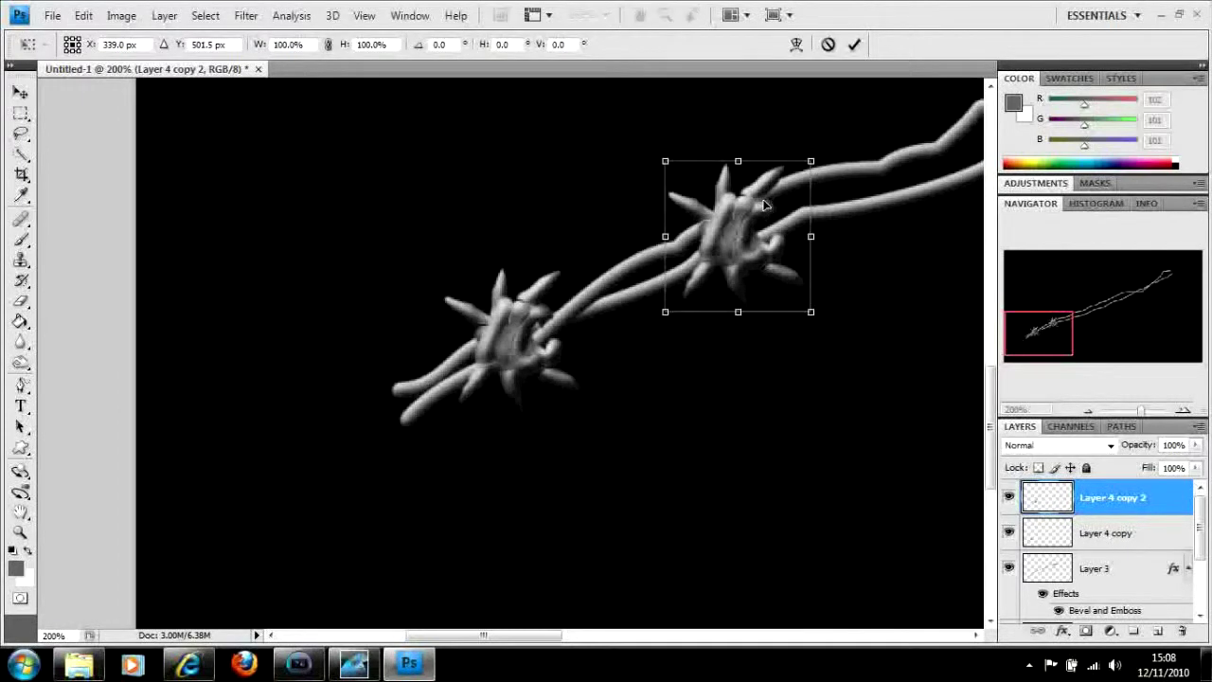
# Flip the second barb vertically and rotate it to follow the wire's angle
pyautogui.rightClick(765, 206)
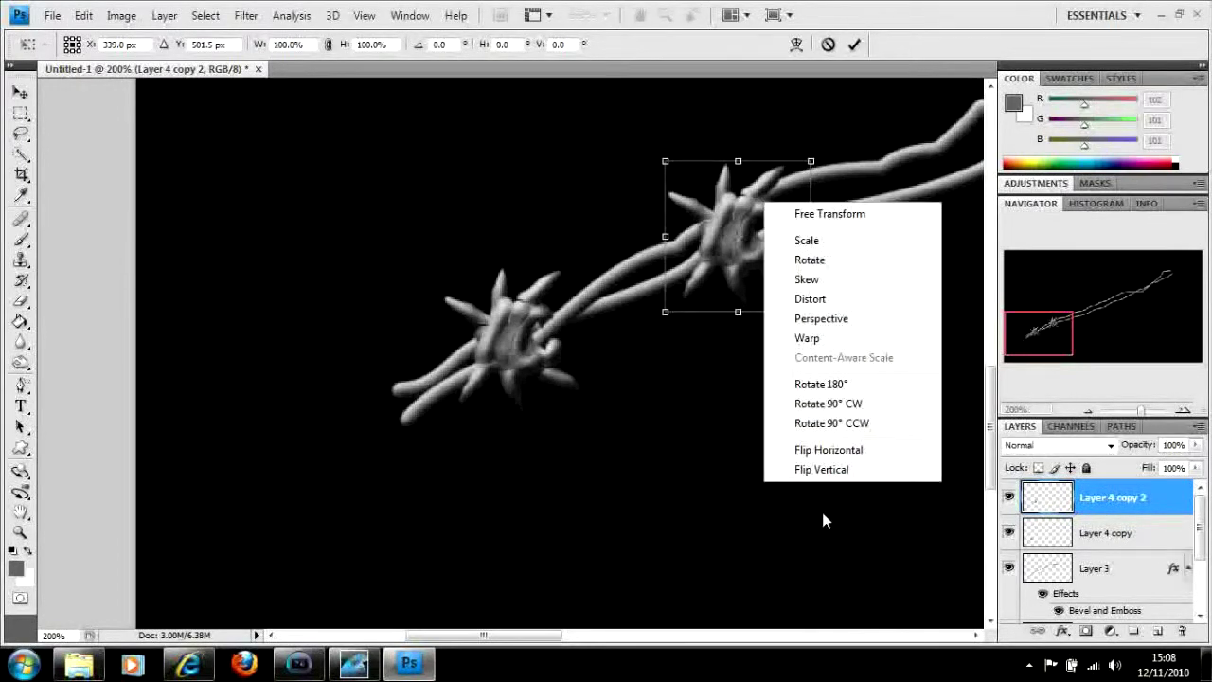
pyautogui.click(843, 470)
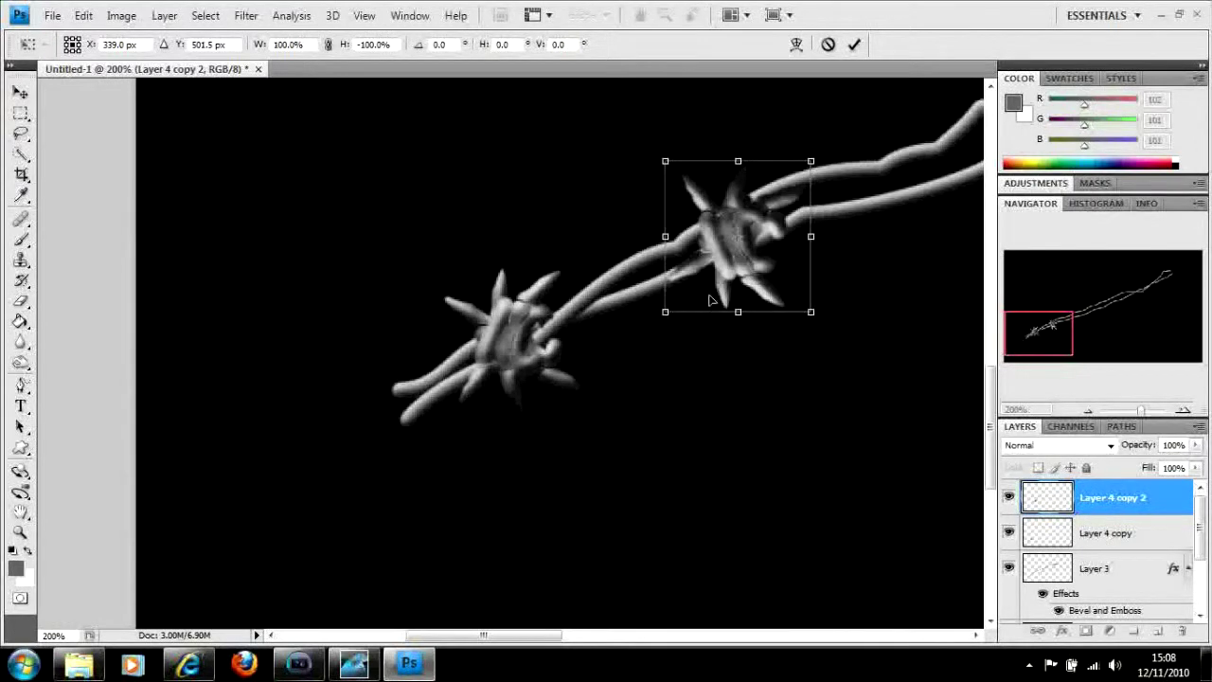
pyautogui.moveTo(644, 316); pyautogui.dragTo(600, 237)
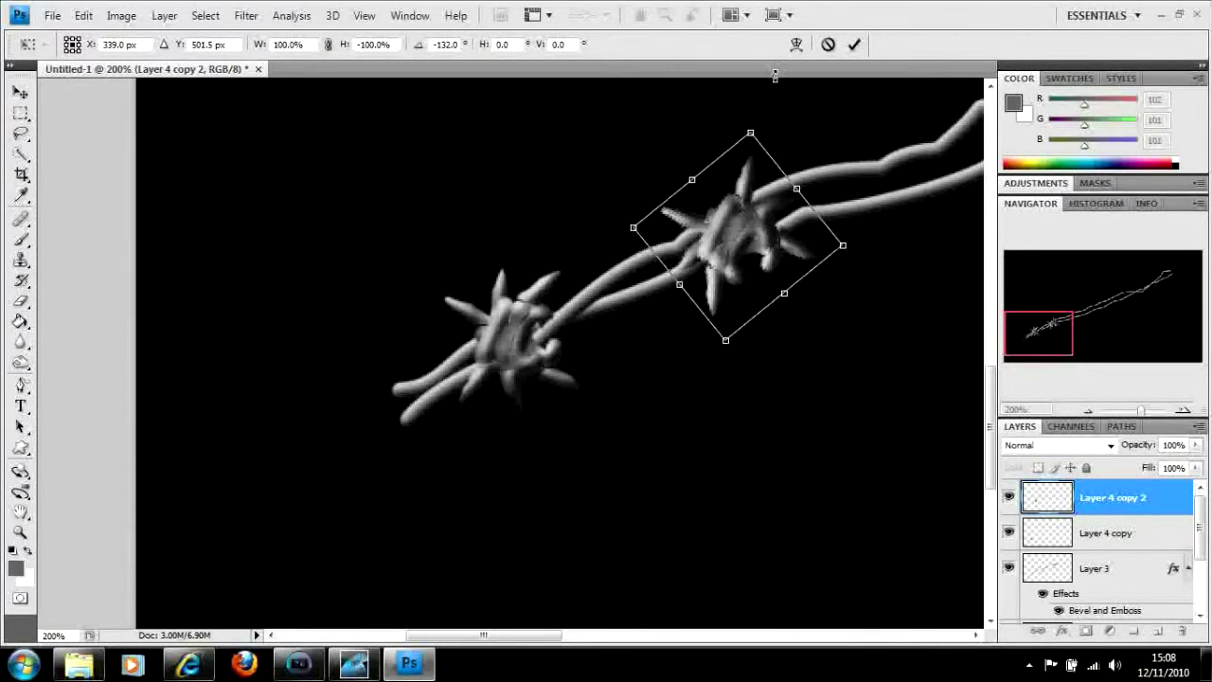
pyautogui.scroll(1, 924, 79)
pyautogui.moveTo(924, 80); pyautogui.dragTo(856, 128)
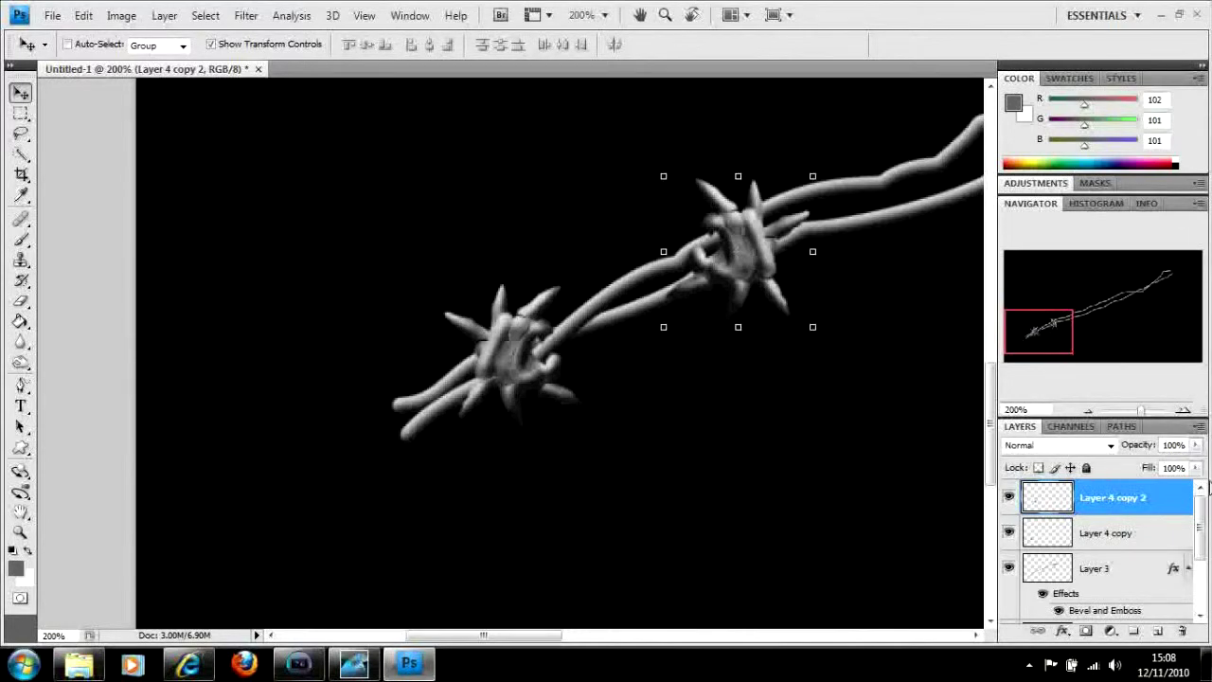
pyautogui.moveTo(1050, 313); pyautogui.dragTo(1078, 321)
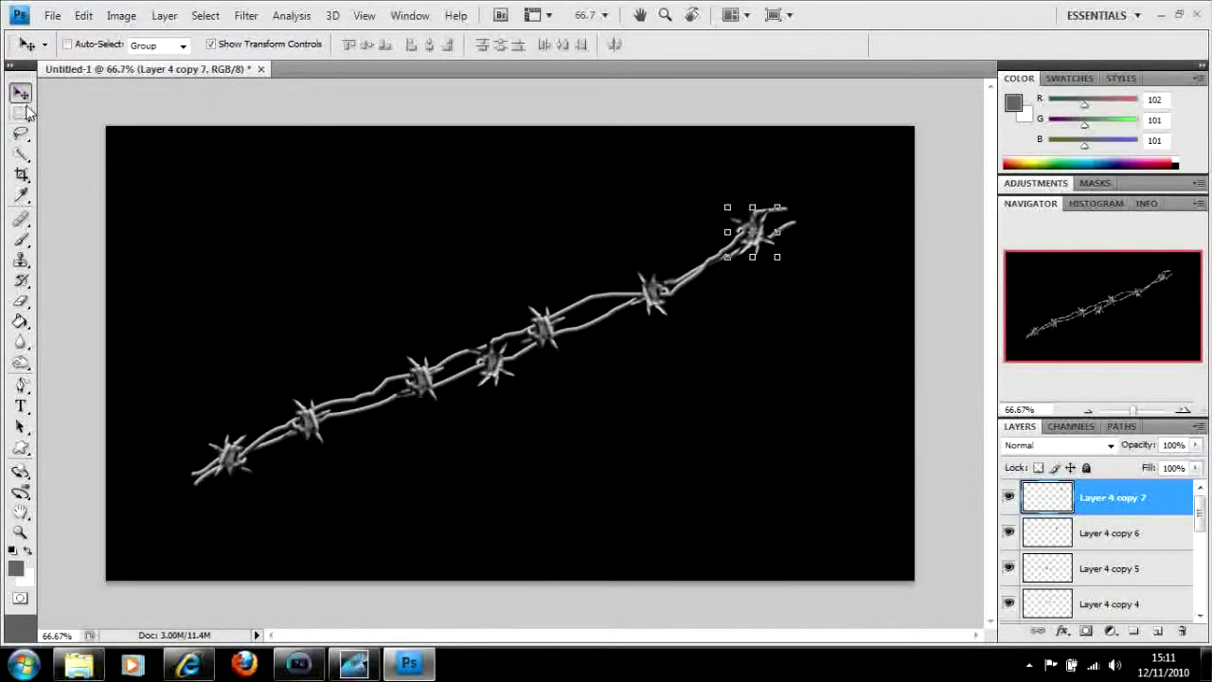
# Choose the Rectangular Marquee, zoom to 400% and pan to the barb at the wire's left end
pyautogui.click(21, 113)
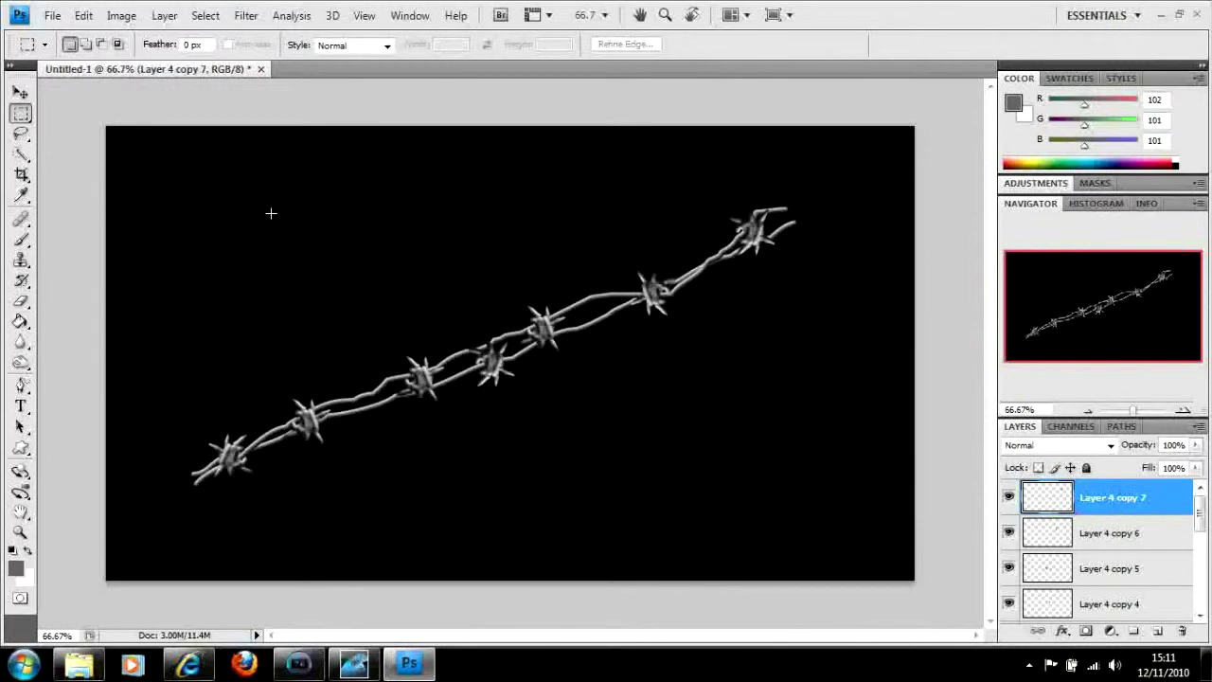
pyautogui.click(1184, 413)
pyautogui.click(1184, 413)
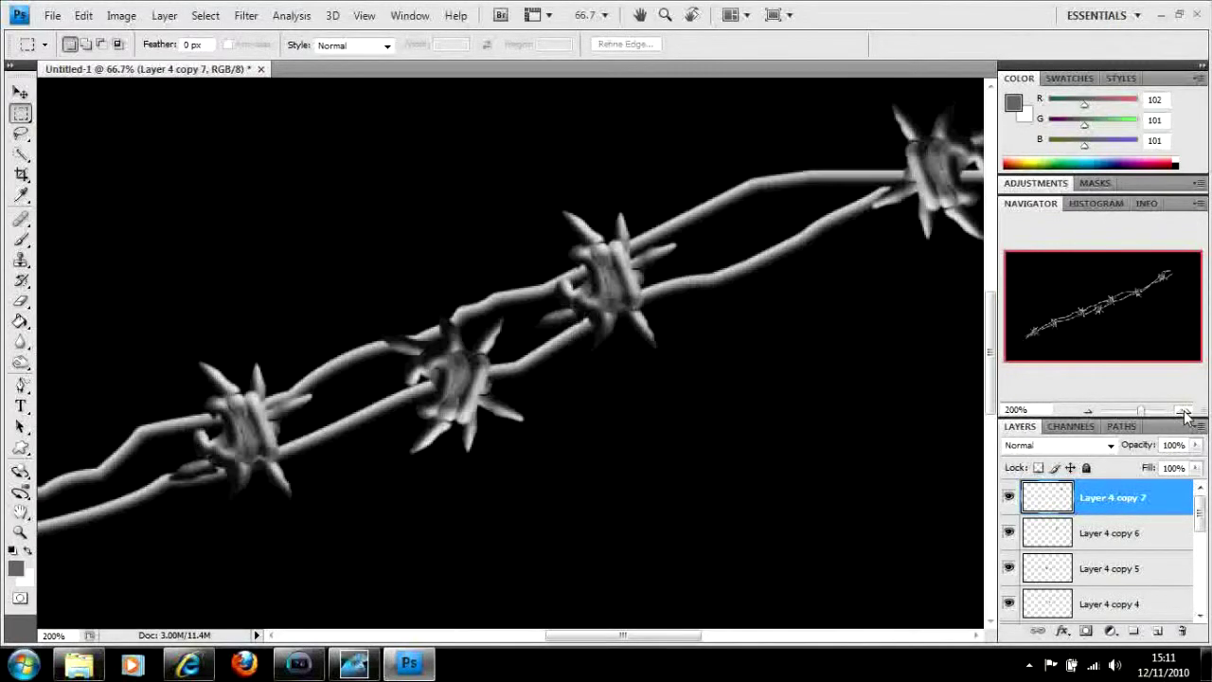
pyautogui.click(1184, 413)
pyautogui.click(1184, 413)
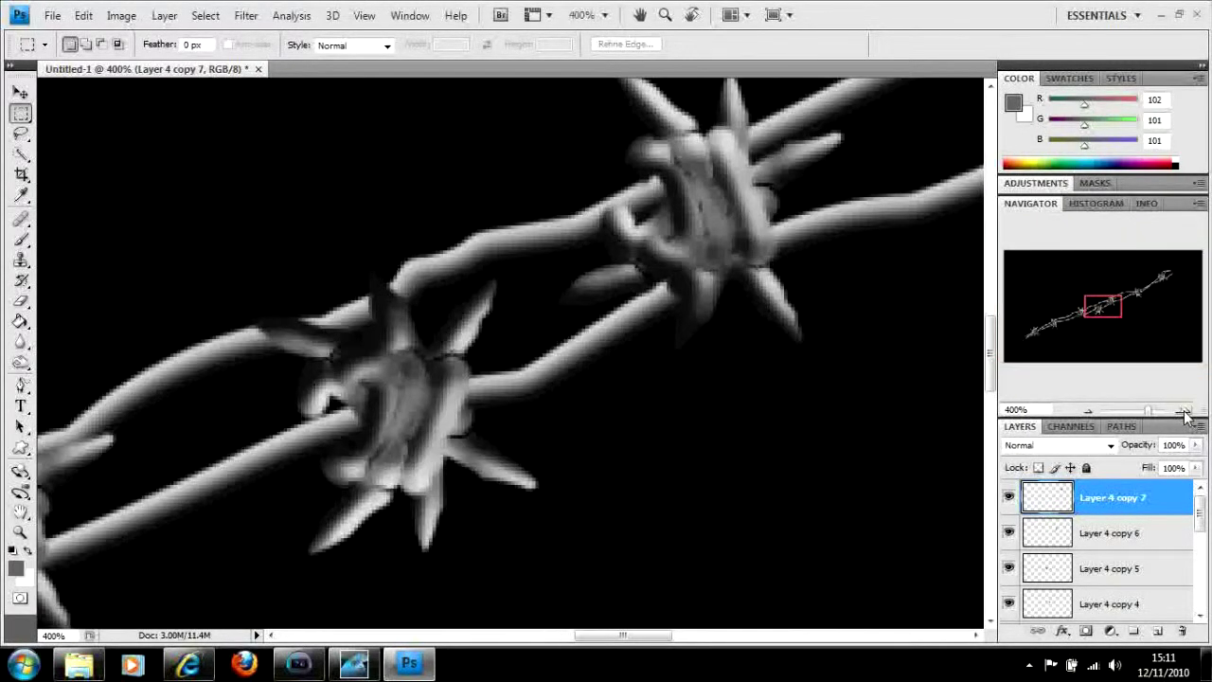
pyautogui.moveTo(1105, 306); pyautogui.dragTo(1041, 332)
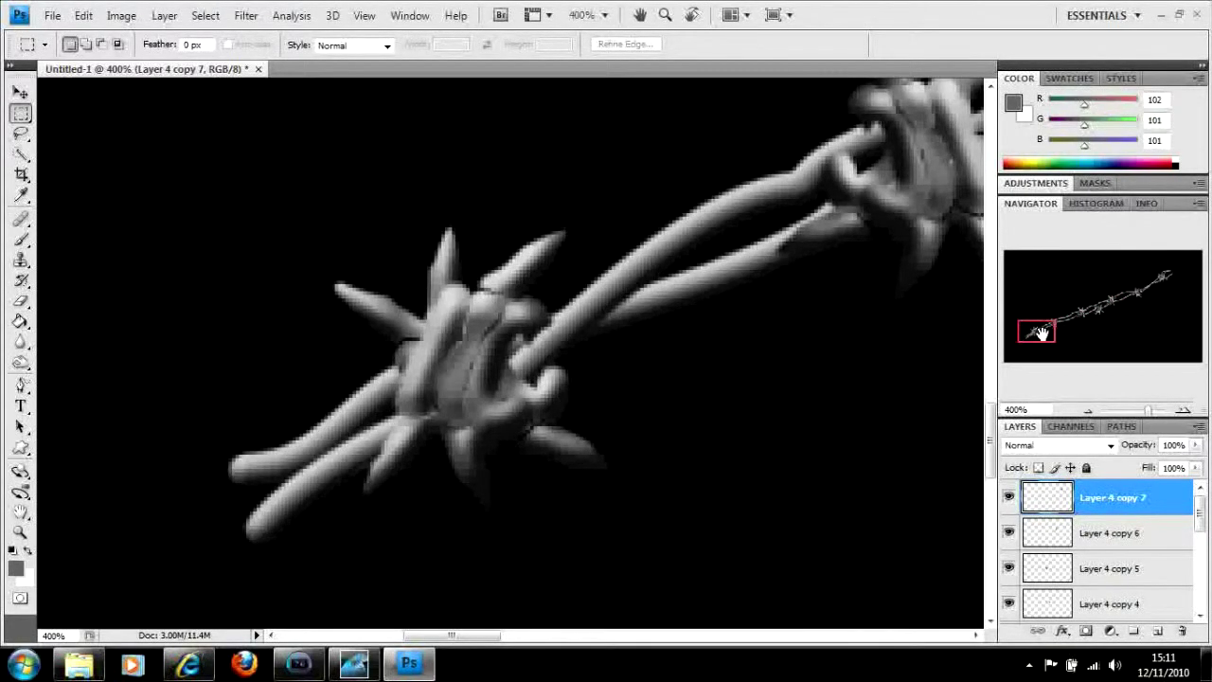
# Add a new empty layer and set up a 3 px brush with a bright red foreground colour
pyautogui.click(1157, 633)
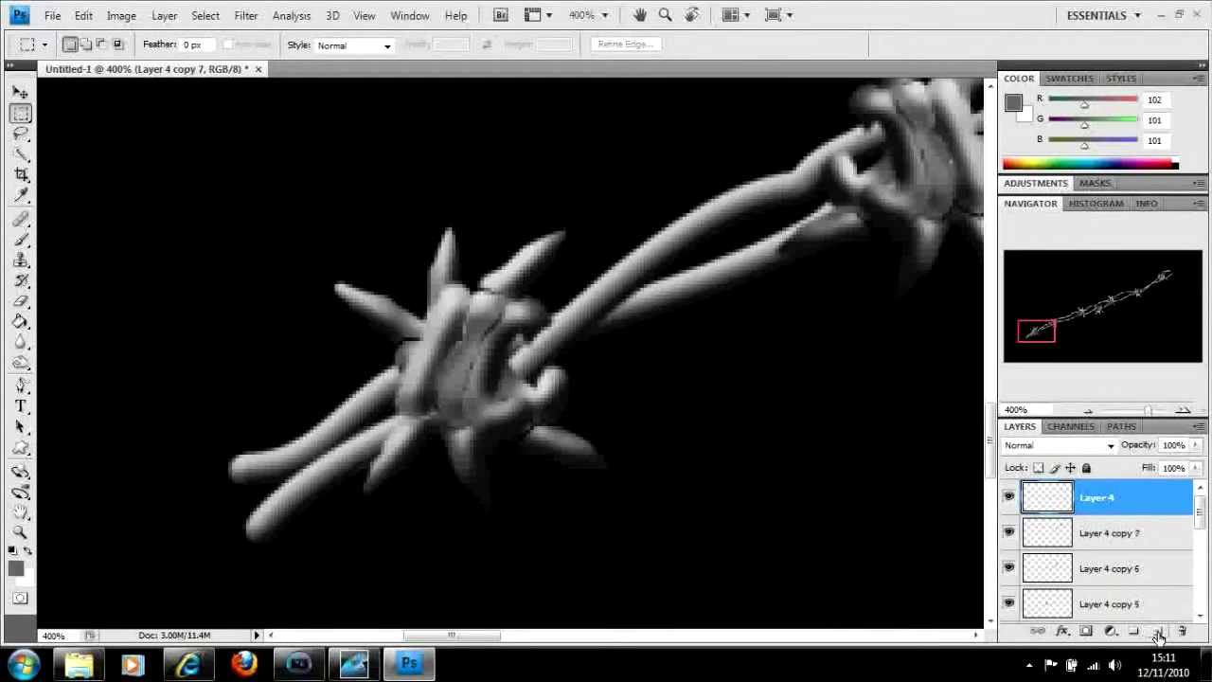
pyautogui.click(21, 238)
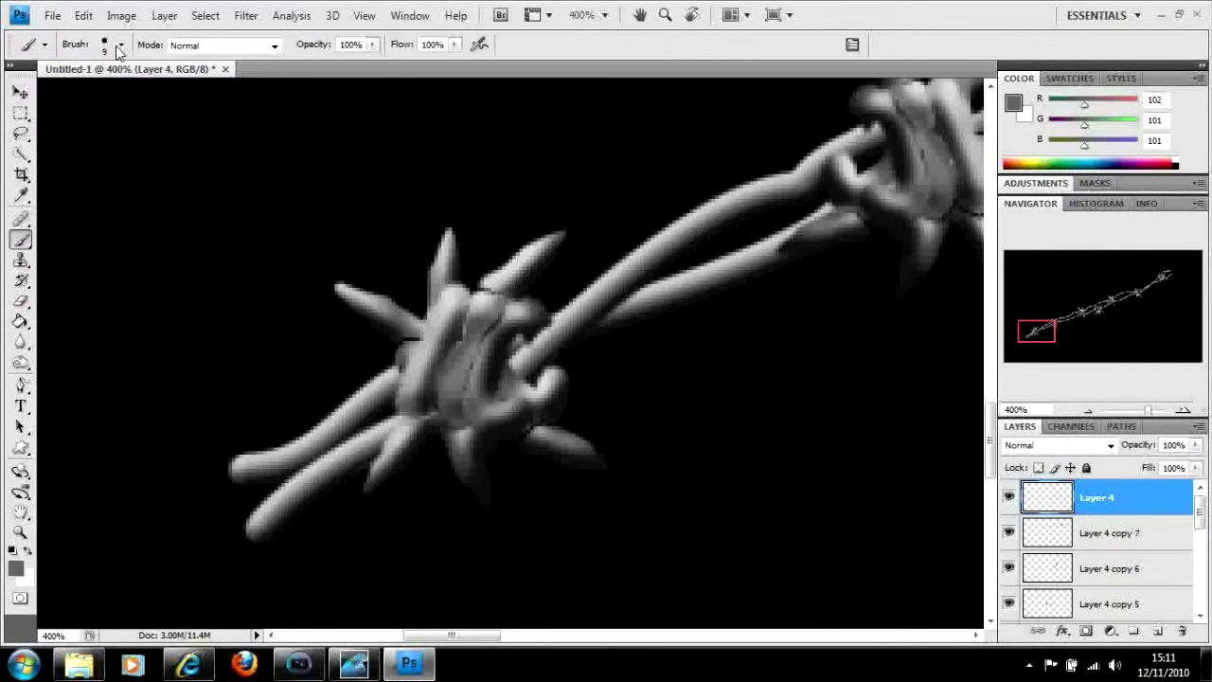
pyautogui.click(122, 45)
pyautogui.click(66, 189)
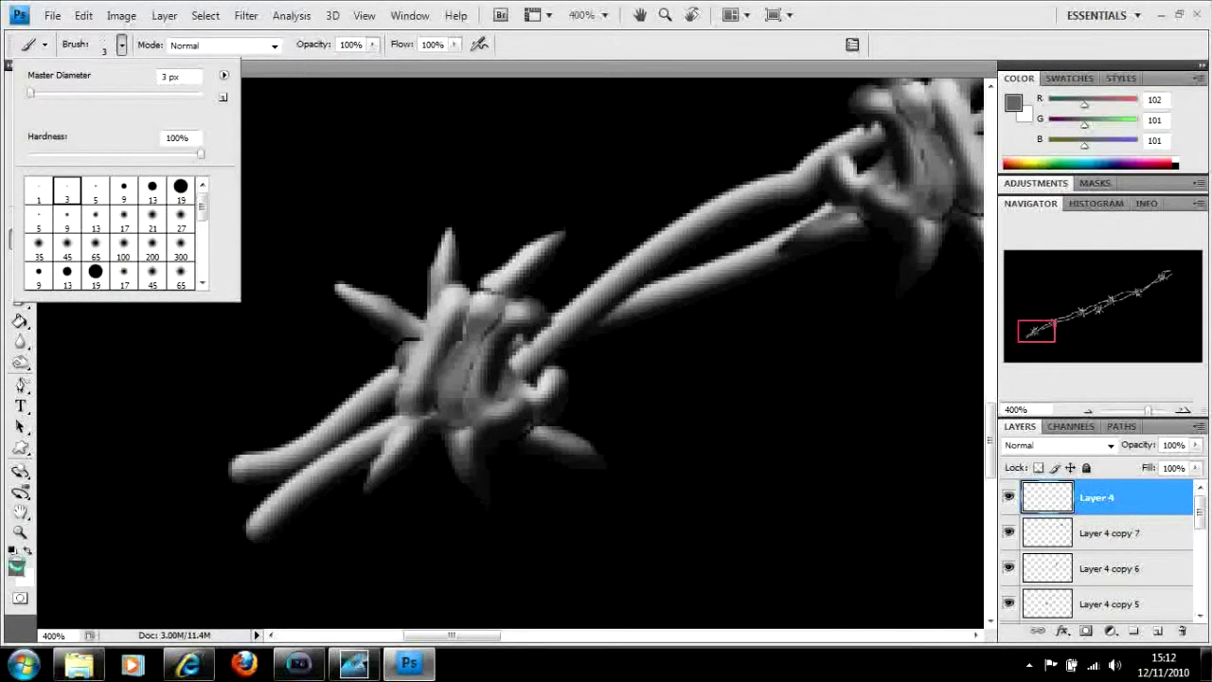
pyautogui.click(15, 568)
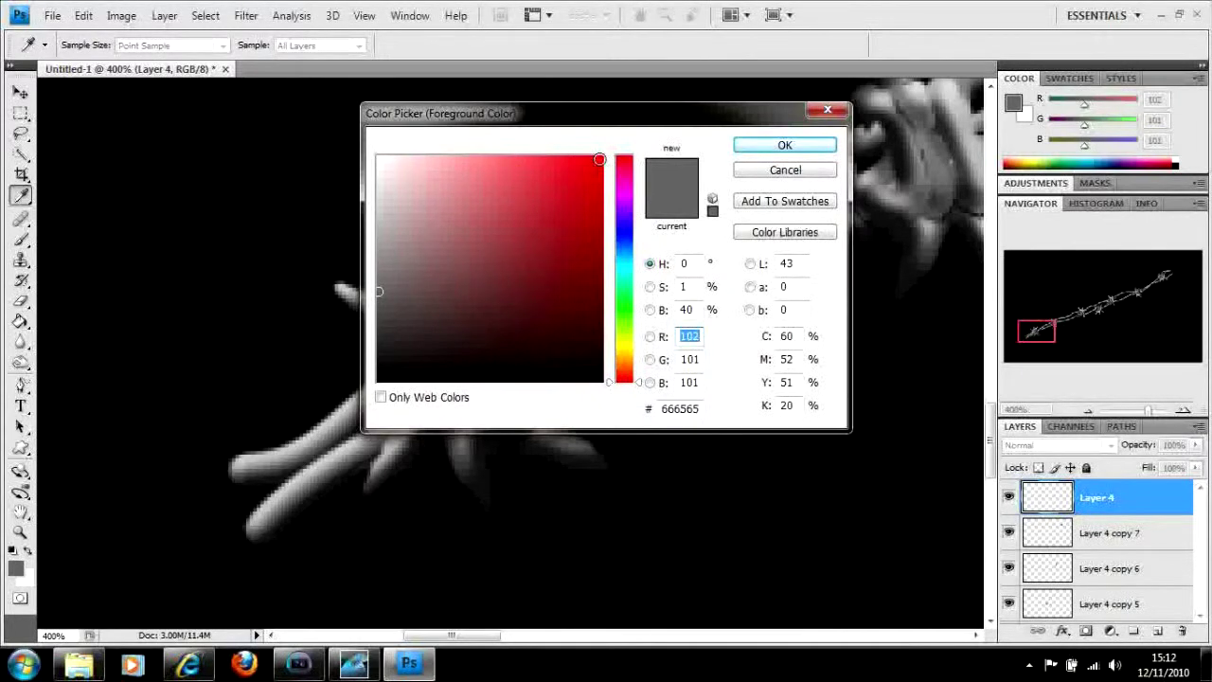
pyautogui.click(600, 159)
pyautogui.click(785, 145)
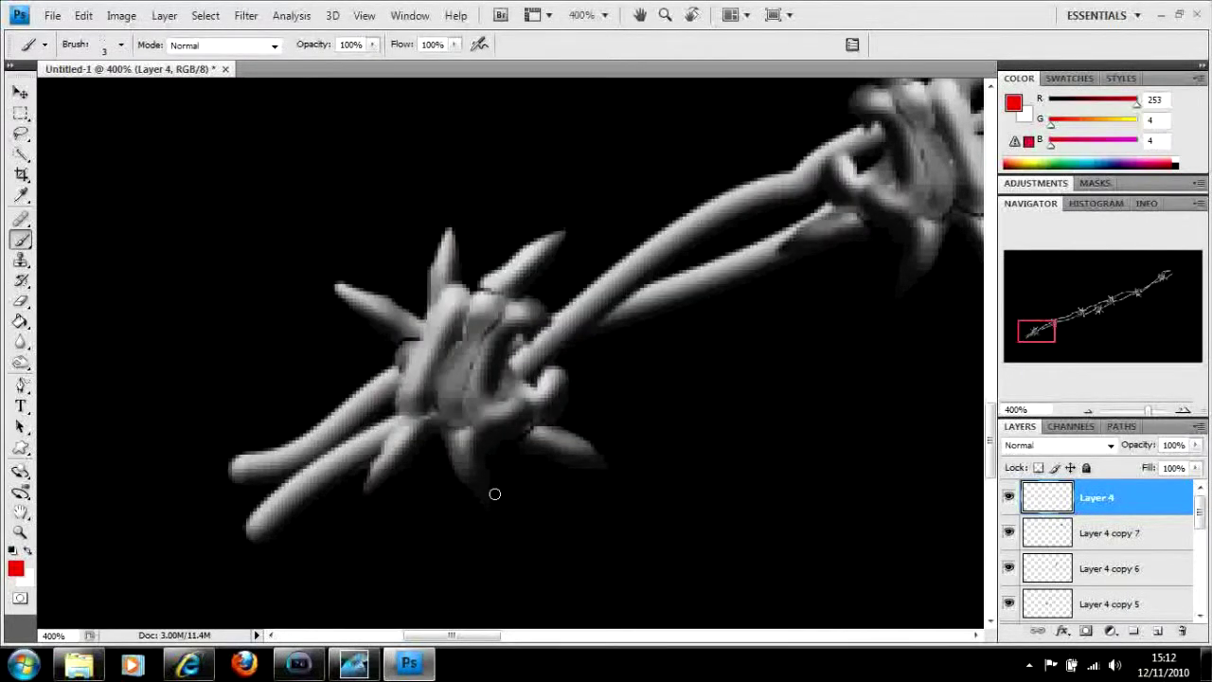
# Paint red on the lower, right and left spike tips of the first barb, then on the next barb
pyautogui.moveTo(484, 499)
pyautogui.mouseDown()
pyautogui.moveTo(468, 479)
pyautogui.moveTo(490, 498)
pyautogui.moveTo(481, 476)
pyautogui.mouseUp()
pyautogui.click(599, 466)
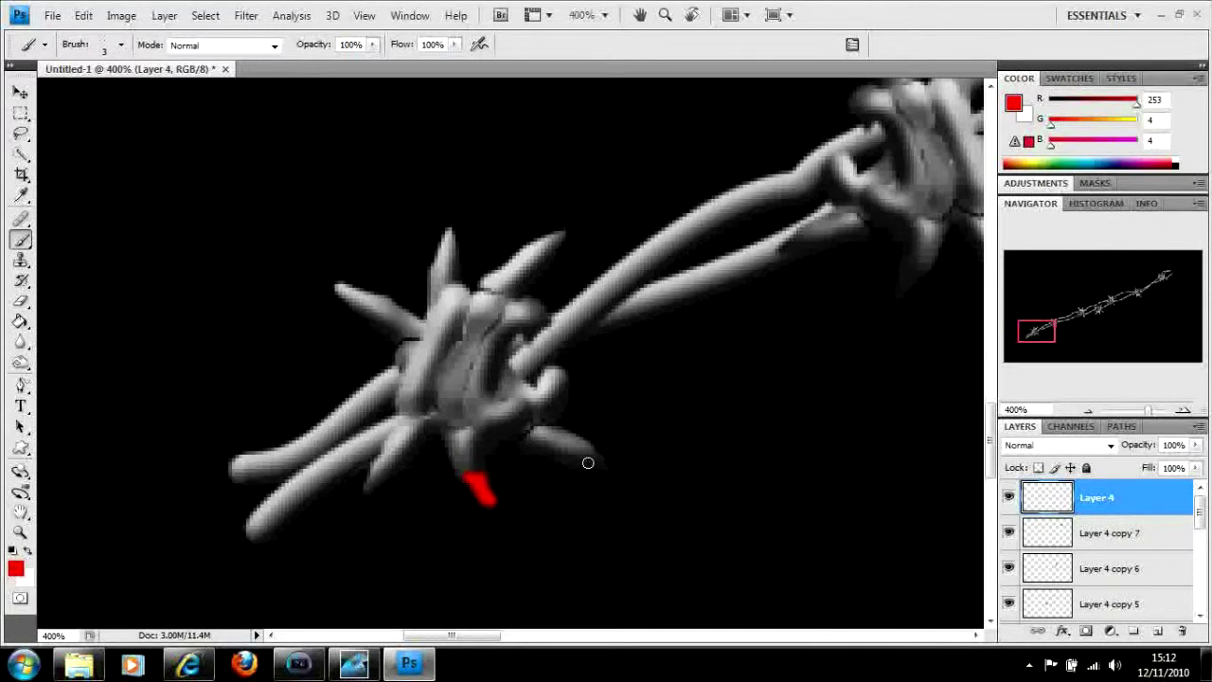
pyautogui.moveTo(581, 450)
pyautogui.mouseDown()
pyautogui.moveTo(595, 460)
pyautogui.moveTo(560, 464)
pyautogui.moveTo(581, 457)
pyautogui.moveTo(568, 455)
pyautogui.mouseUp()
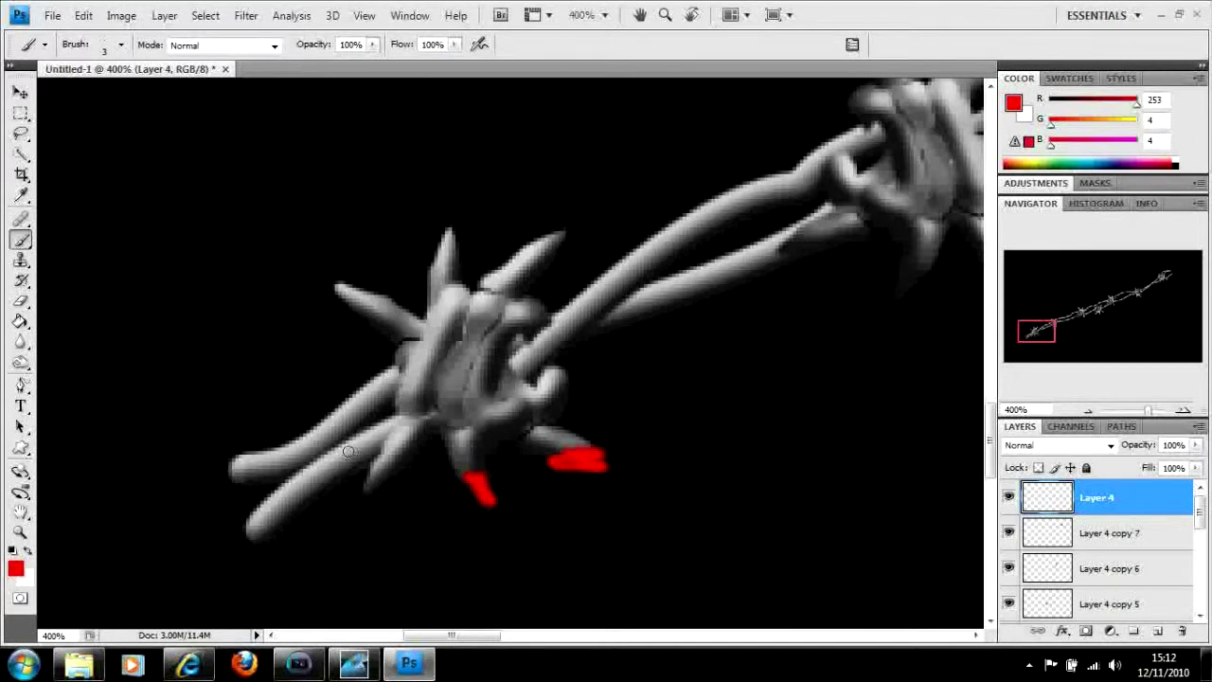
pyautogui.moveTo(378, 472)
pyautogui.mouseDown()
pyautogui.moveTo(371, 488)
pyautogui.moveTo(393, 472)
pyautogui.moveTo(382, 470)
pyautogui.mouseUp()
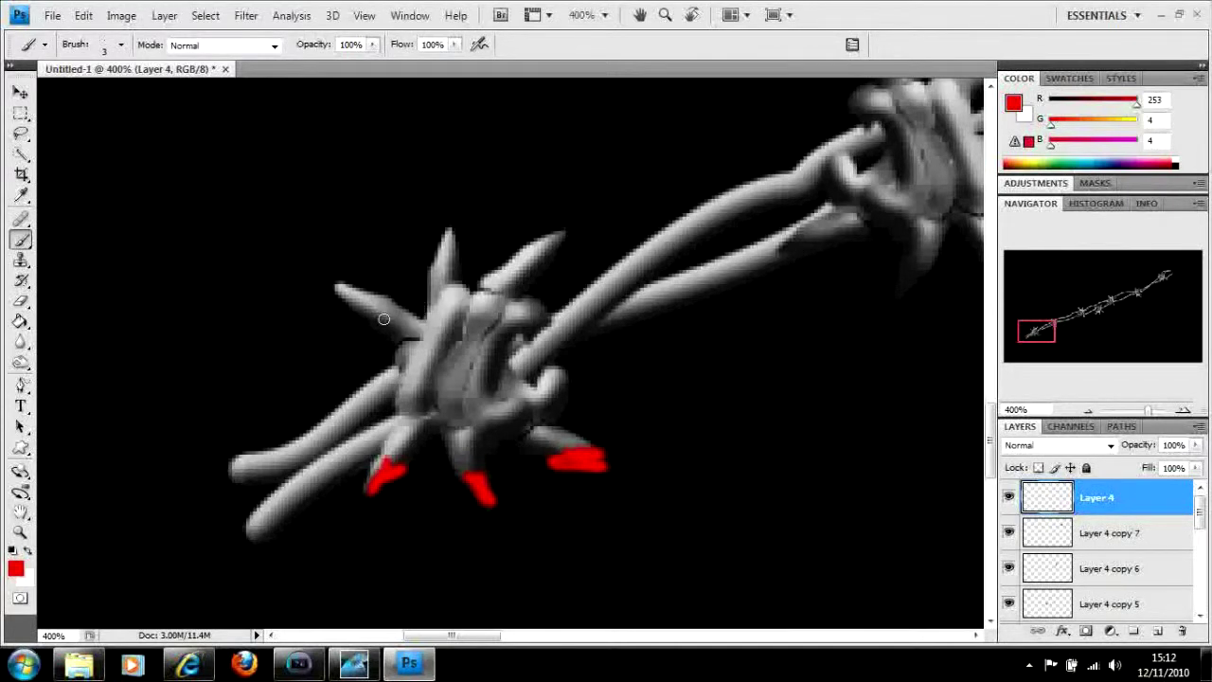
pyautogui.moveTo(348, 296)
pyautogui.mouseDown()
pyautogui.moveTo(379, 302)
pyautogui.moveTo(337, 287)
pyautogui.mouseUp()
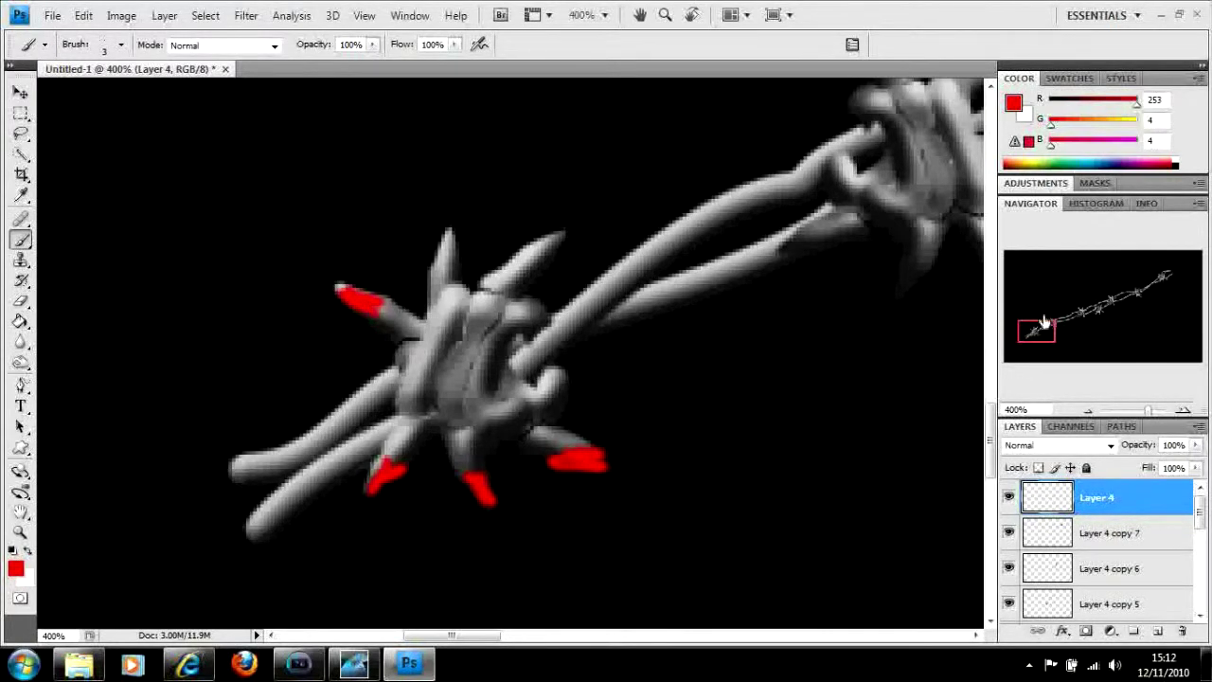
pyautogui.moveTo(1045, 330); pyautogui.dragTo(1056, 326)
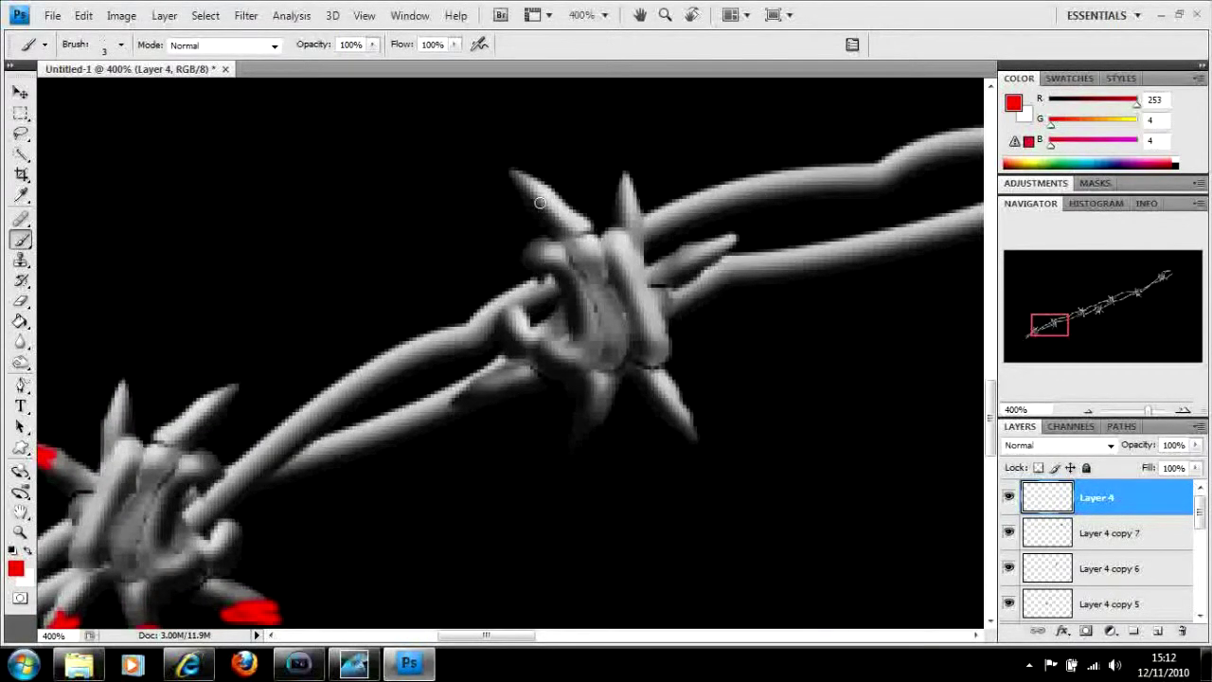
pyautogui.moveTo(540, 203); pyautogui.dragTo(523, 187)
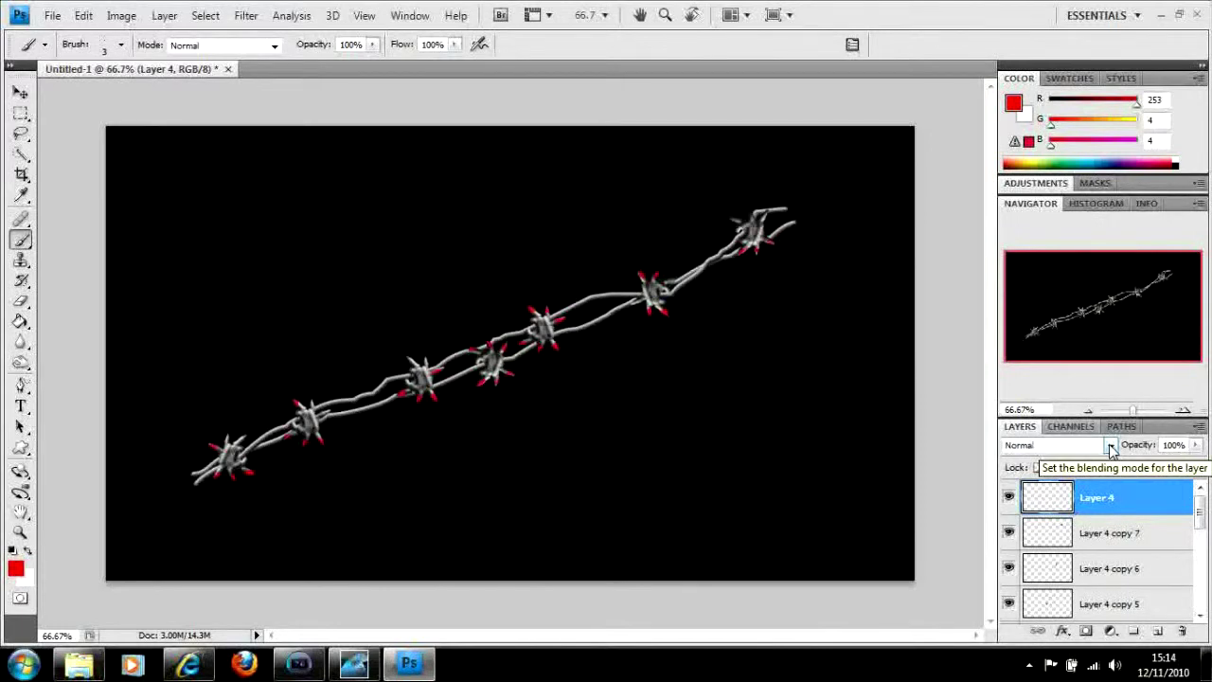
# Set the red tips layer's blend mode to Overlay
pyautogui.click(1112, 447)
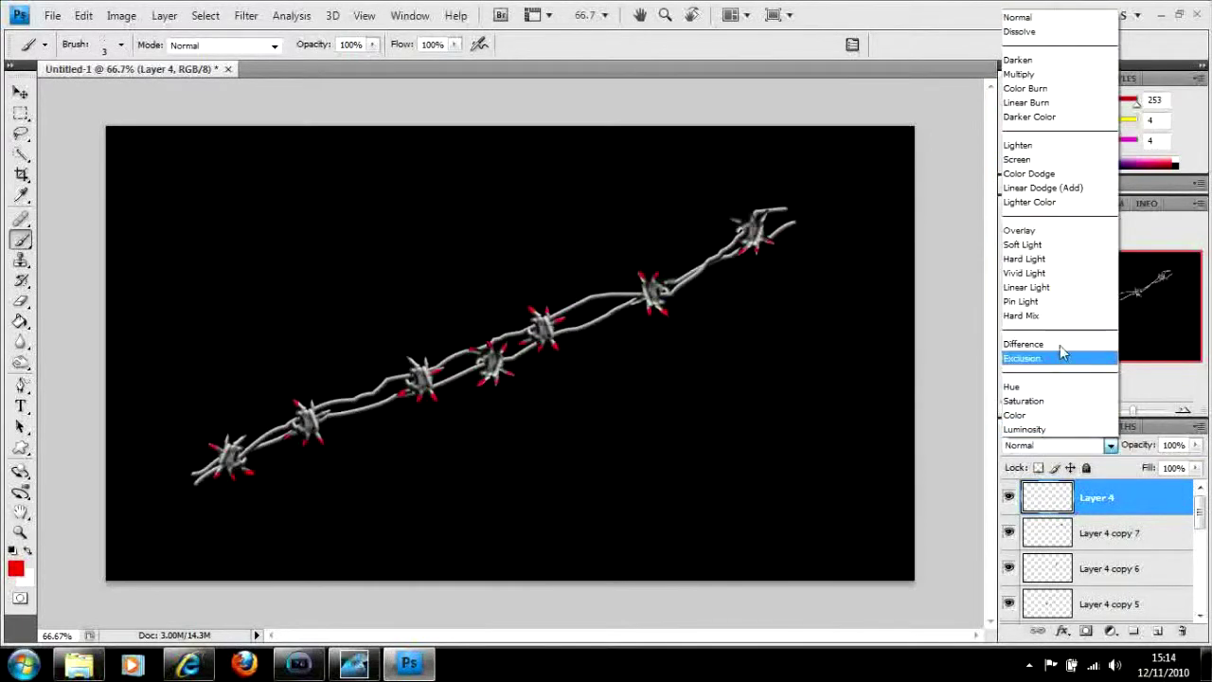
pyautogui.click(1108, 231)
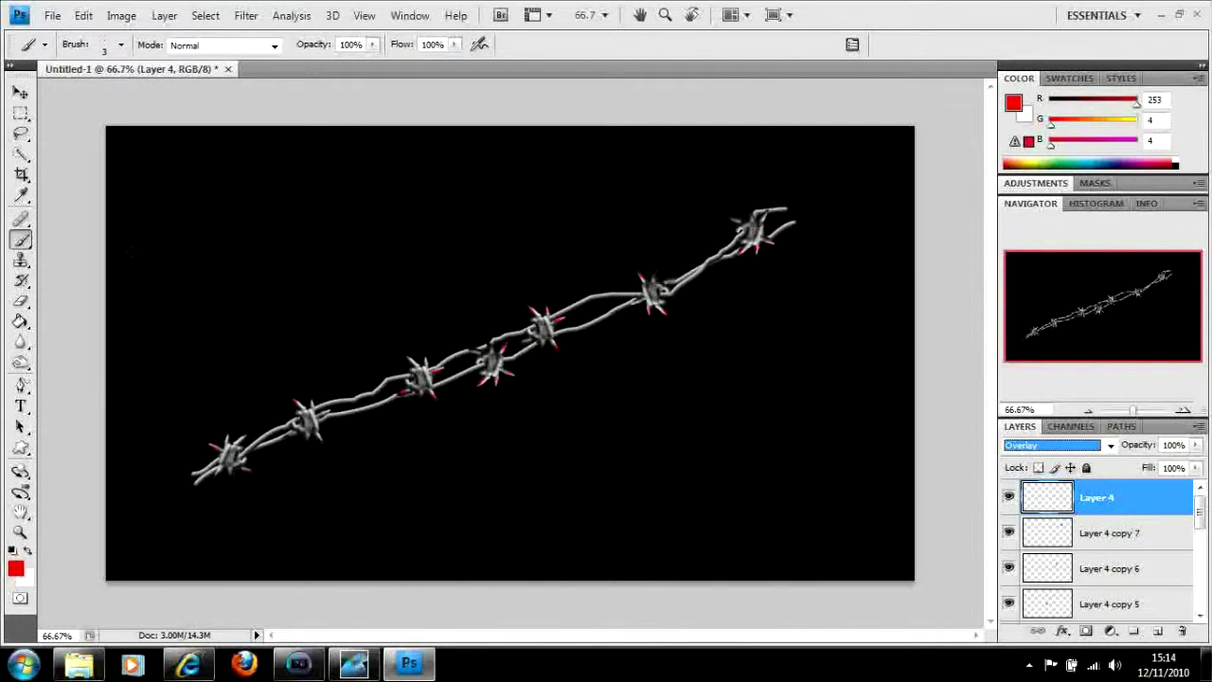
pyautogui.click(21, 342)
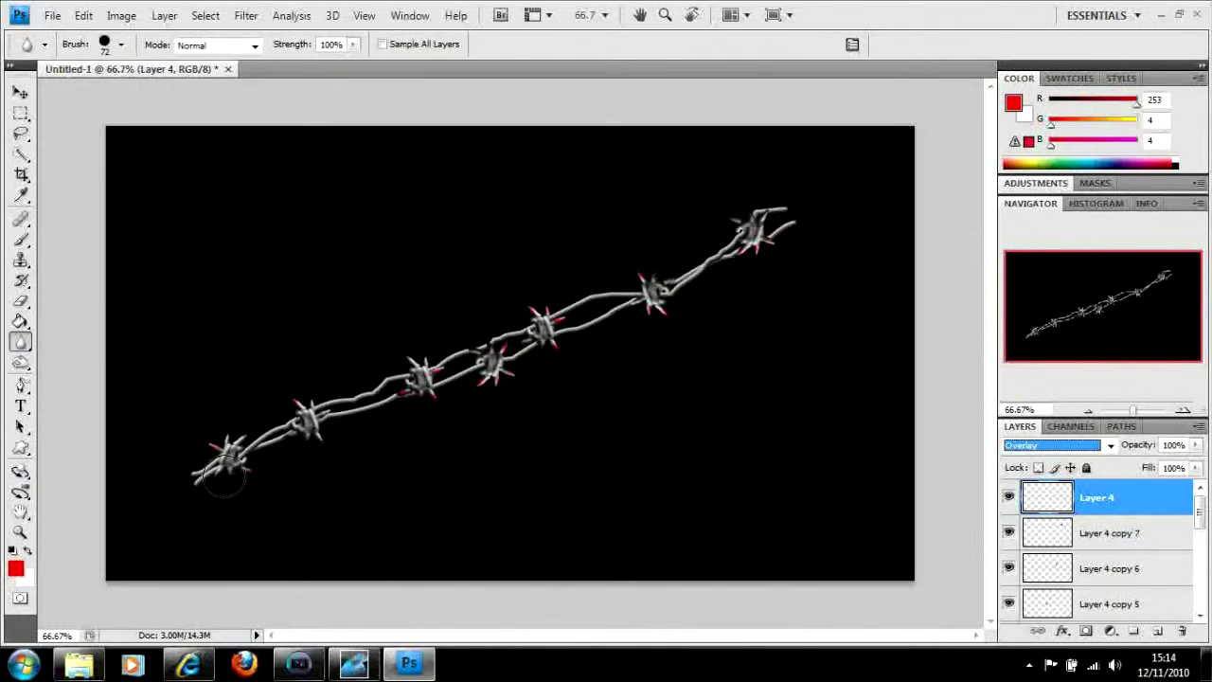
# Blur the red tips with one Blur tool stroke along the wire
pyautogui.moveTo(221, 485)
pyautogui.mouseDown()
pyautogui.moveTo(193, 444)
pyautogui.moveTo(246, 442)
pyautogui.moveTo(218, 463)
pyautogui.moveTo(211, 445)
pyautogui.moveTo(276, 439)
pyautogui.moveTo(268, 460)
pyautogui.moveTo(325, 426)
pyautogui.moveTo(300, 445)
pyautogui.moveTo(325, 439)
pyautogui.moveTo(295, 429)
pyautogui.moveTo(359, 402)
pyautogui.moveTo(274, 424)
pyautogui.moveTo(469, 371)
pyautogui.moveTo(445, 390)
pyautogui.moveTo(469, 348)
pyautogui.moveTo(413, 394)
pyautogui.moveTo(483, 347)
pyautogui.moveTo(521, 360)
pyautogui.moveTo(540, 326)
pyautogui.moveTo(514, 325)
pyautogui.moveTo(578, 300)
pyautogui.moveTo(547, 317)
pyautogui.moveTo(559, 363)
pyautogui.moveTo(538, 352)
pyautogui.moveTo(574, 310)
pyautogui.moveTo(538, 362)
pyautogui.moveTo(561, 313)
pyautogui.moveTo(540, 347)
pyautogui.moveTo(480, 359)
pyautogui.moveTo(569, 330)
pyautogui.moveTo(607, 266)
pyautogui.moveTo(536, 305)
pyautogui.moveTo(619, 297)
pyautogui.moveTo(677, 246)
pyautogui.moveTo(641, 282)
pyautogui.moveTo(646, 323)
pyautogui.moveTo(641, 294)
pyautogui.moveTo(736, 269)
pyautogui.moveTo(756, 242)
pyautogui.moveTo(772, 277)
pyautogui.moveTo(738, 224)
pyautogui.moveTo(780, 206)
pyautogui.mouseUp()
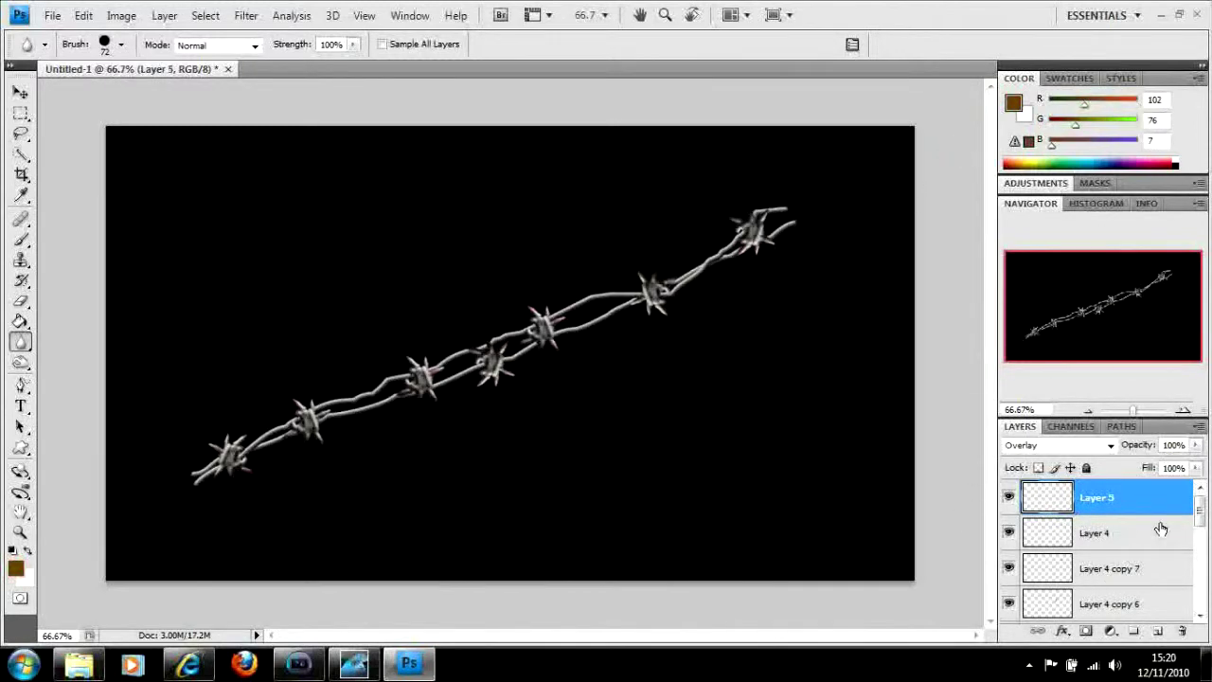
pyautogui.scroll(-10, 1199, 528)
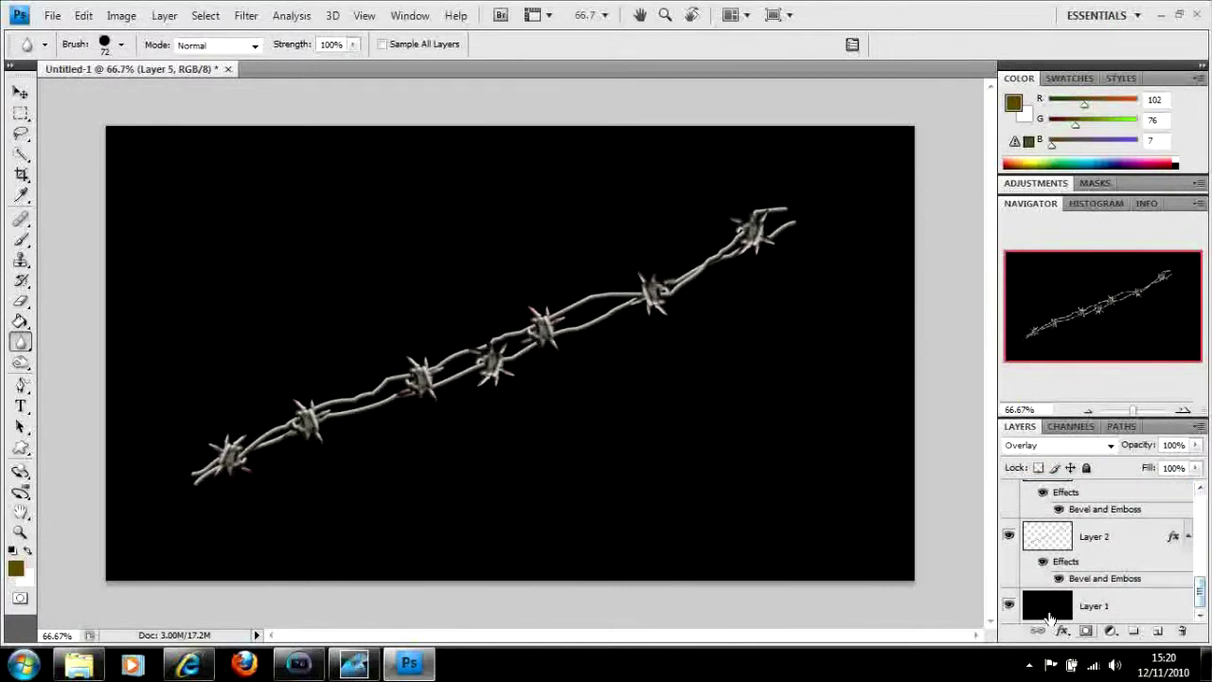
pyautogui.click(1009, 607)
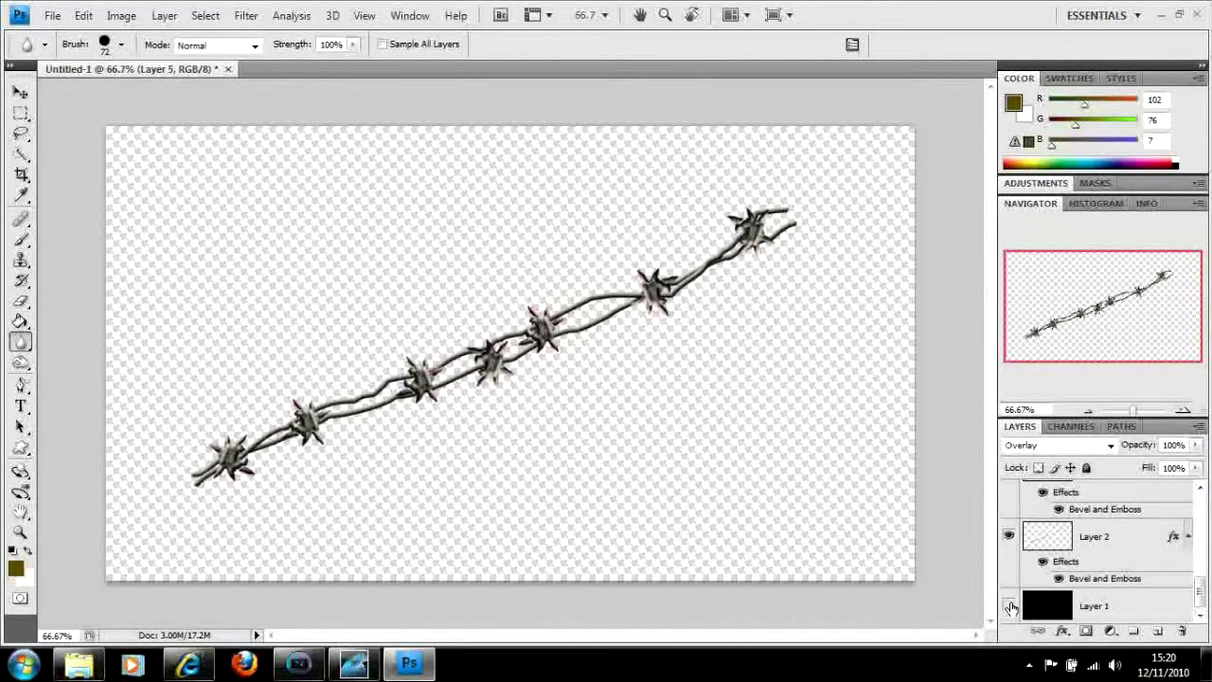
pyautogui.click(1010, 606)
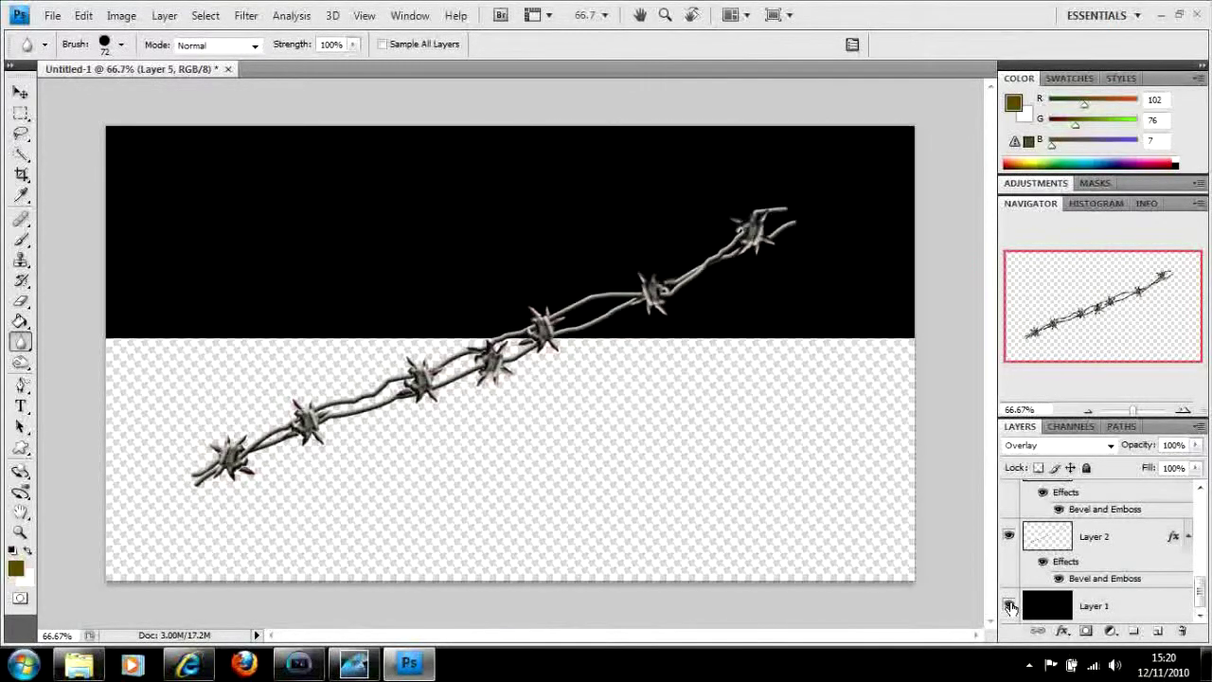